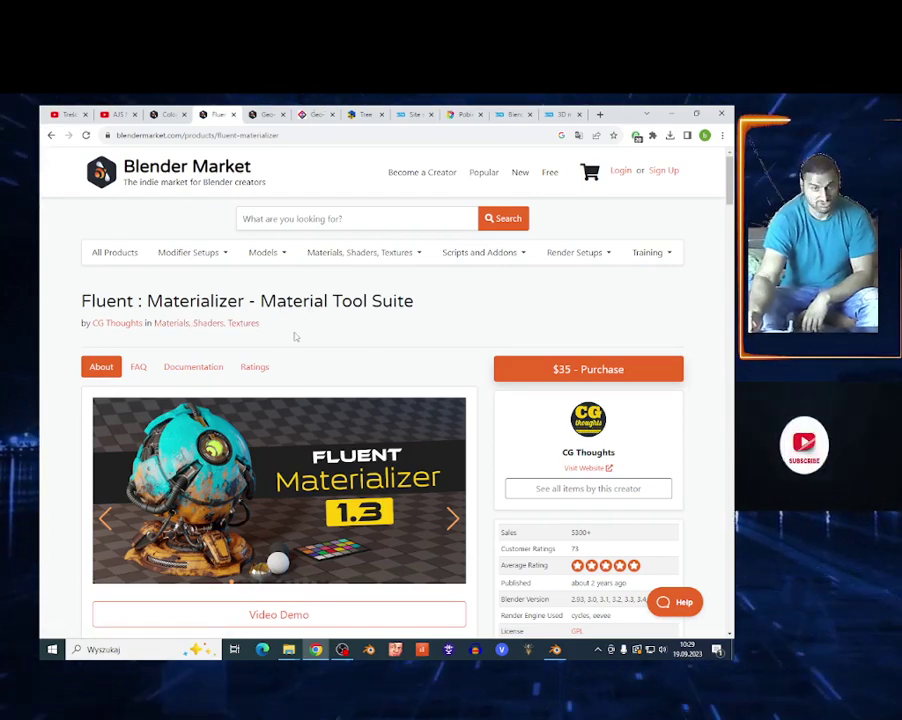
# Step: Scroll through the Fluent: Materializer product page, then return to Blender
pyautogui.scroll(-4, 410, 515)
pyautogui.scroll(4, 394, 444)
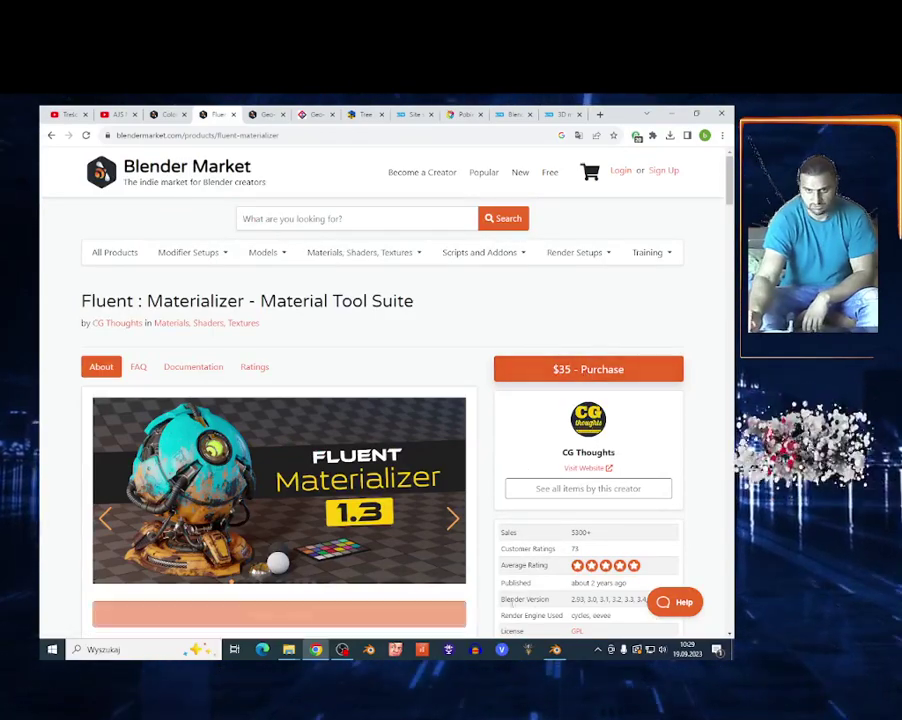
pyautogui.click(555, 650)
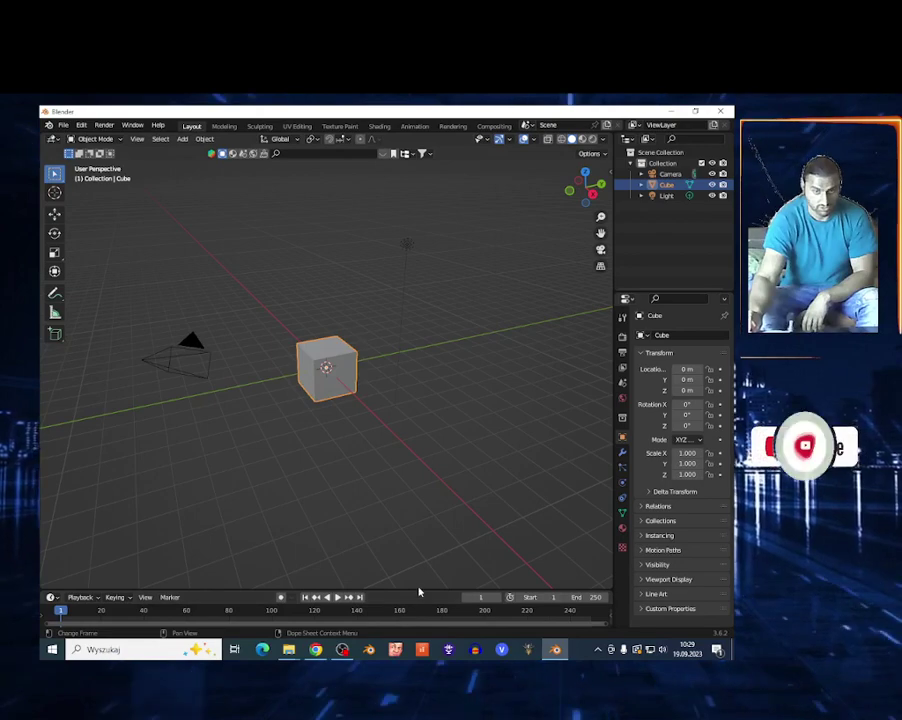
# Step: Enlarge the bottom timeline area into a Shader Editor and open the side panel
pyautogui.moveTo(419, 591); pyautogui.dragTo(440, 403)
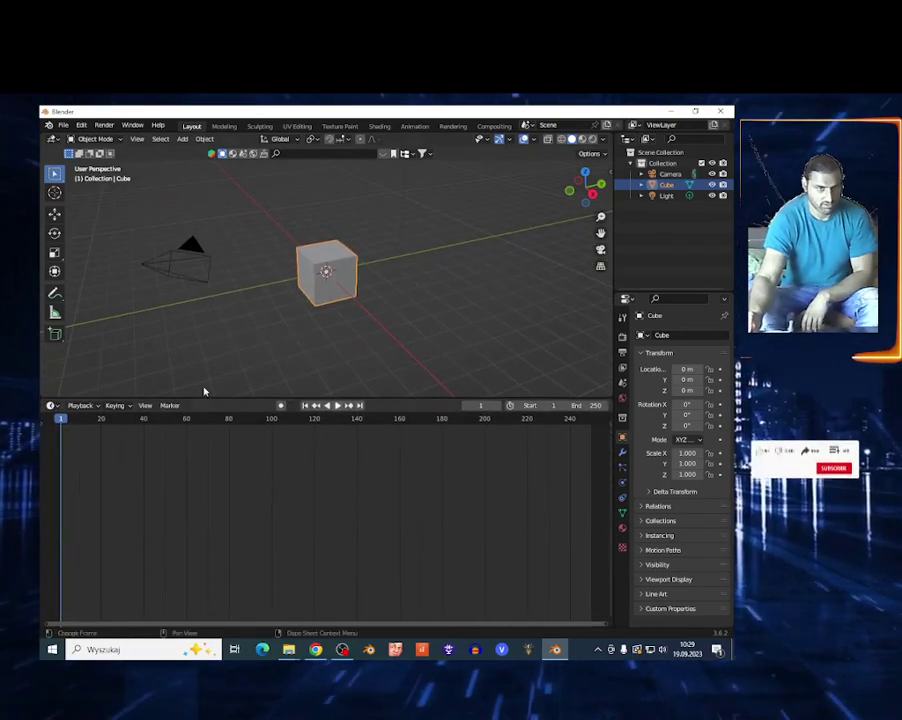
pyautogui.click(50, 406)
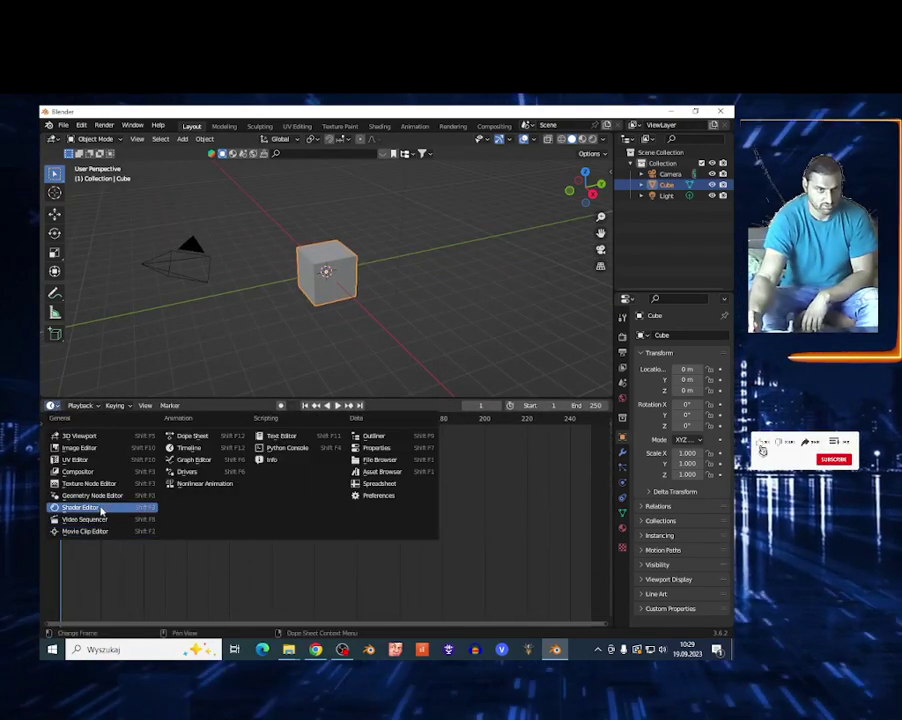
pyautogui.click(75, 506)
pyautogui.press('n')
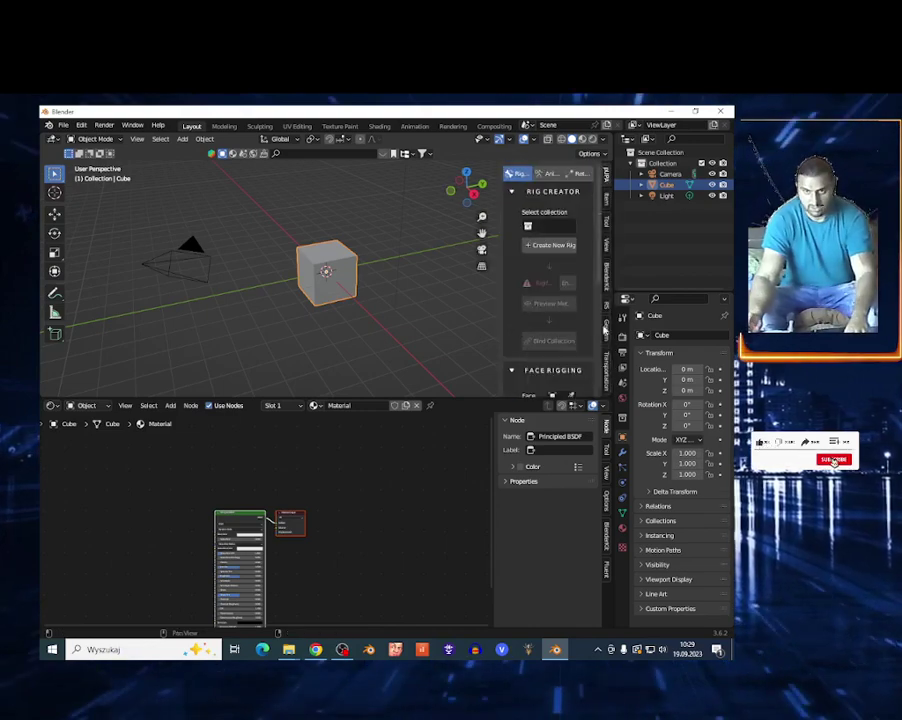
# Step: Inspect the add-on's Mask and PBR bake options, then show the Fluent material library
pyautogui.click(606, 376)
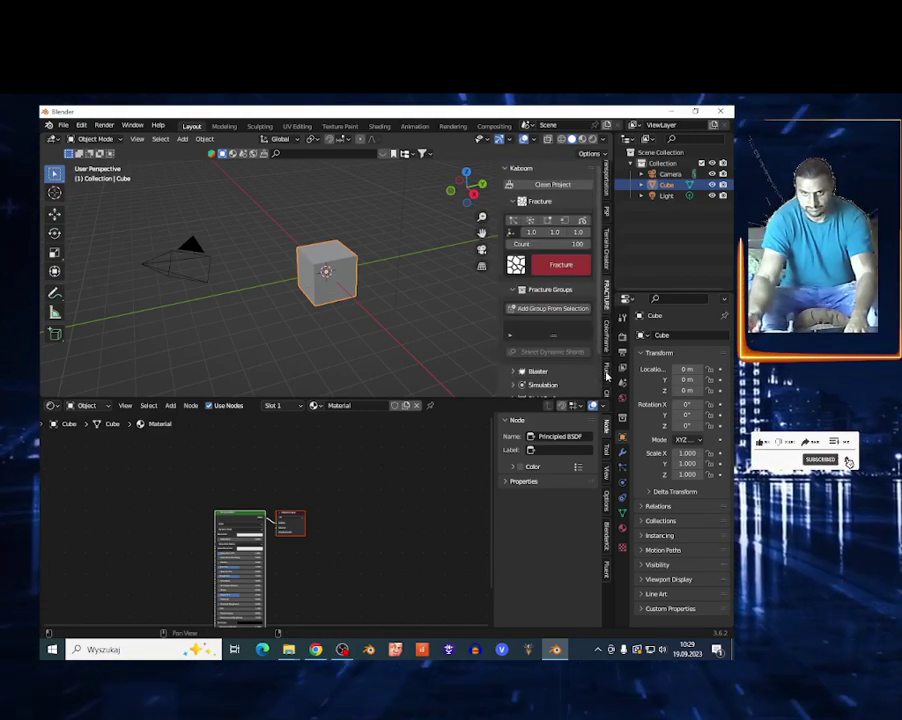
pyautogui.click(605, 386)
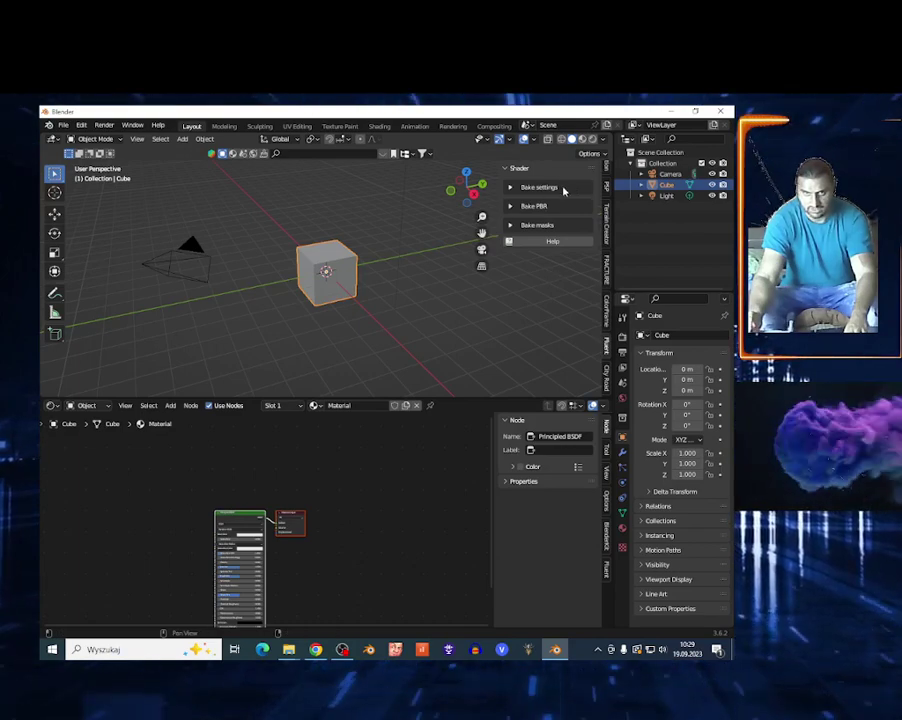
pyautogui.click(511, 225)
pyautogui.click(511, 206)
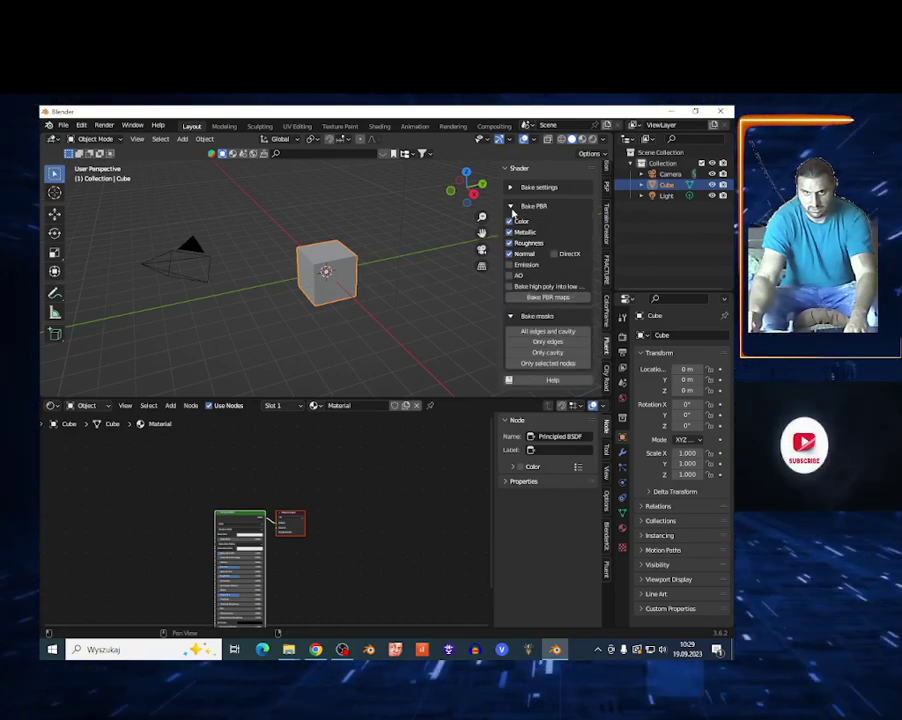
pyautogui.click(513, 207)
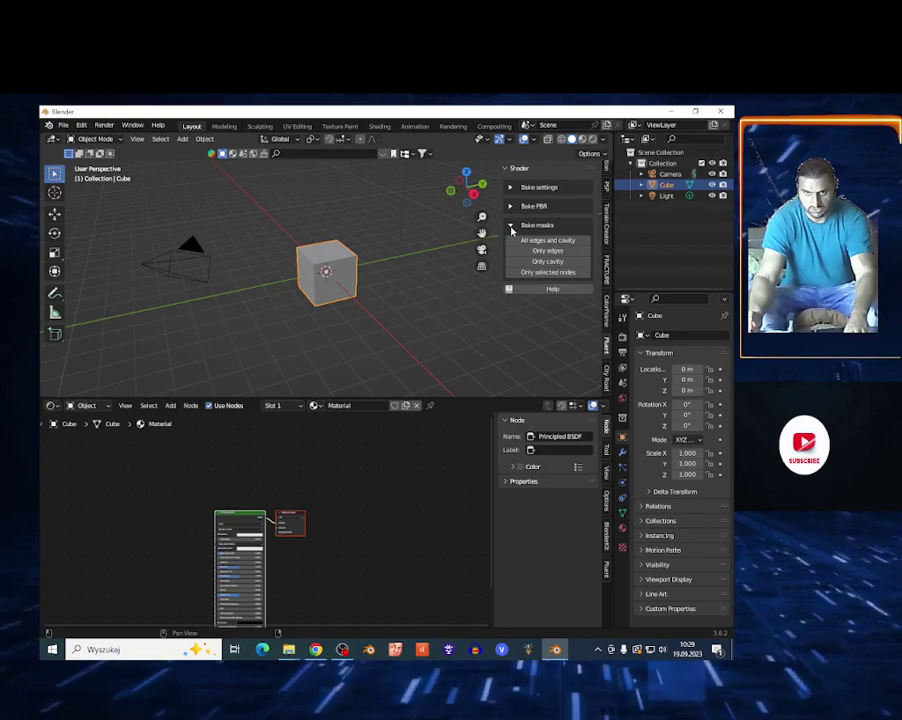
pyautogui.click(512, 225)
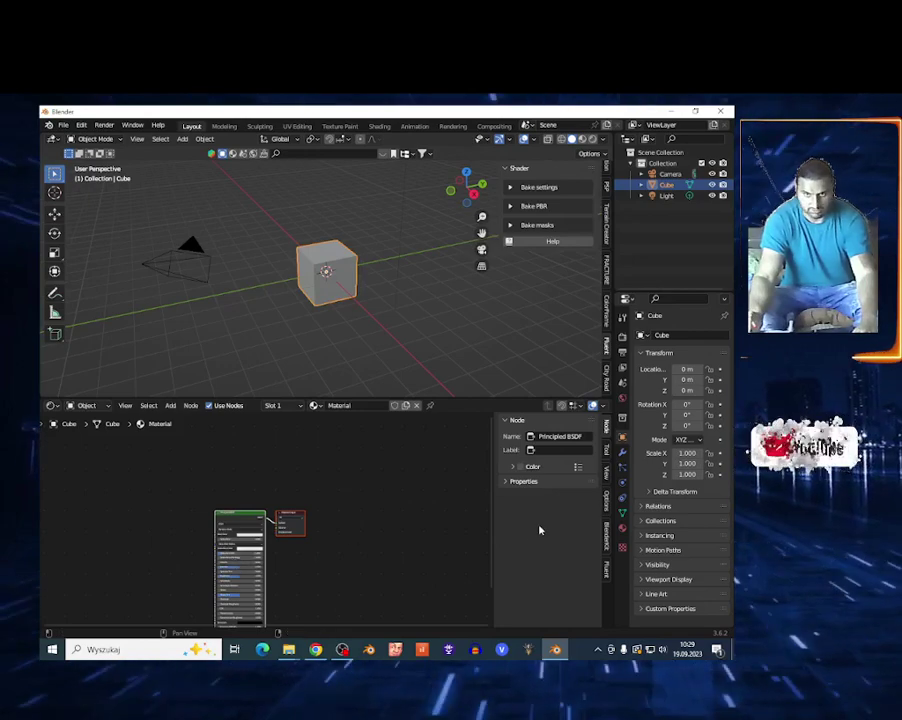
pyautogui.click(606, 568)
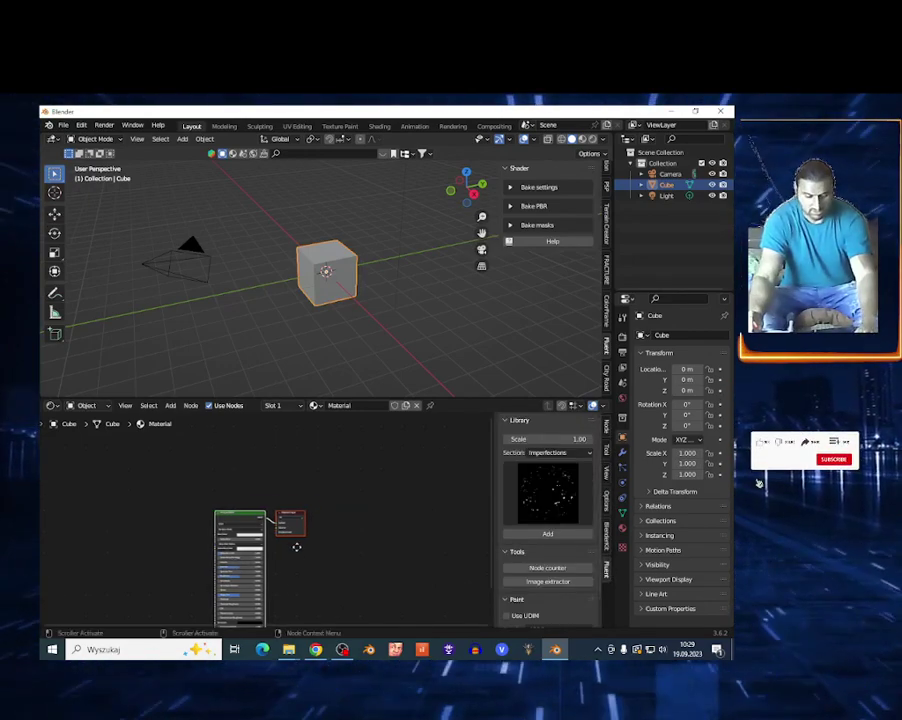
# Step: Switch the viewport to rendered shading and add the Finger Print imperfection node
pyautogui.moveTo(296, 545); pyautogui.dragTo(337, 520, button='middle')
pyautogui.click(593, 139)
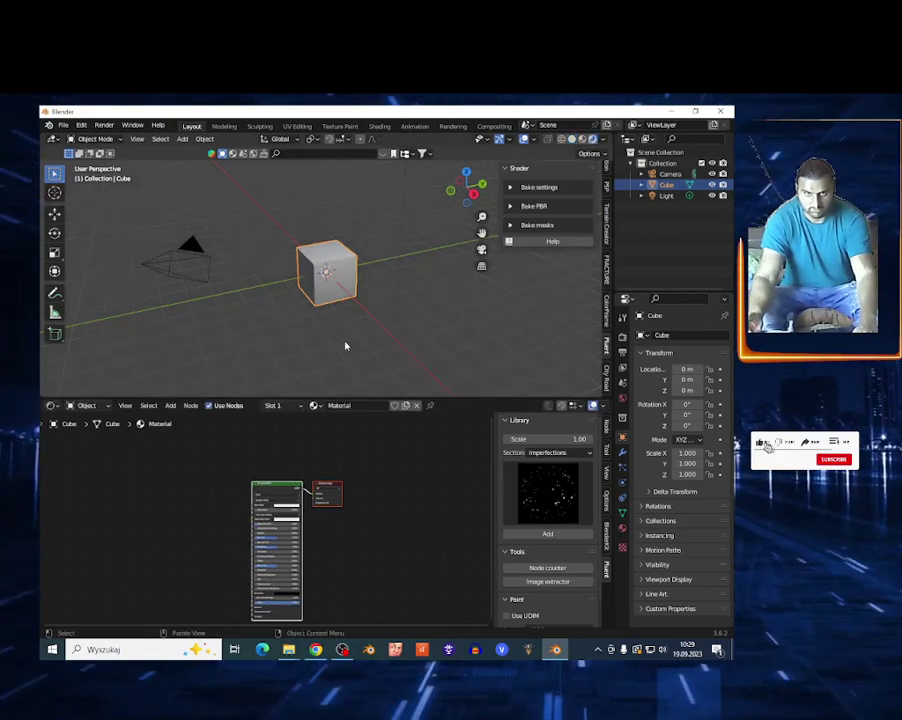
pyautogui.scroll(2, 345, 346)
pyautogui.scroll(2, 290, 540)
pyautogui.click(516, 488)
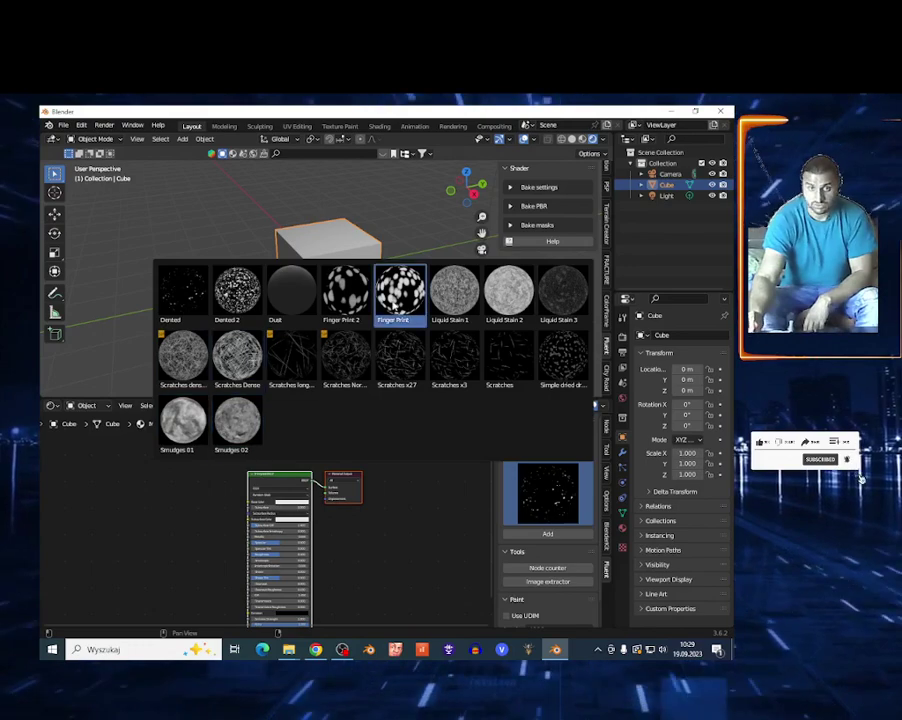
pyautogui.click(402, 302)
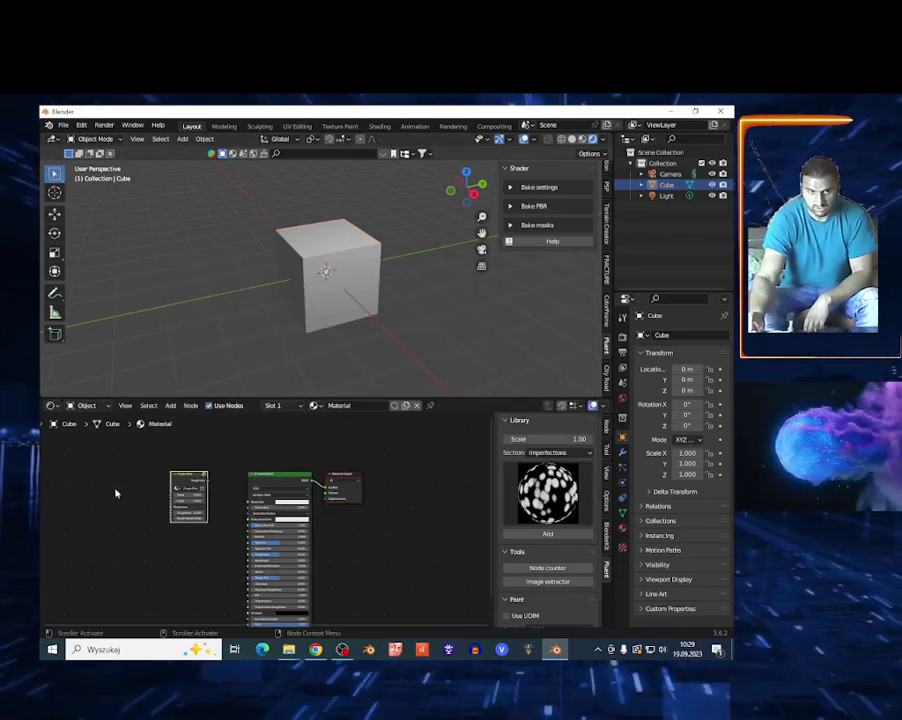
# Step: Wire Finger Print into the Principled BSDF Base Color and set its Seed to 0.200
pyautogui.moveTo(144, 436); pyautogui.dragTo(262, 502)
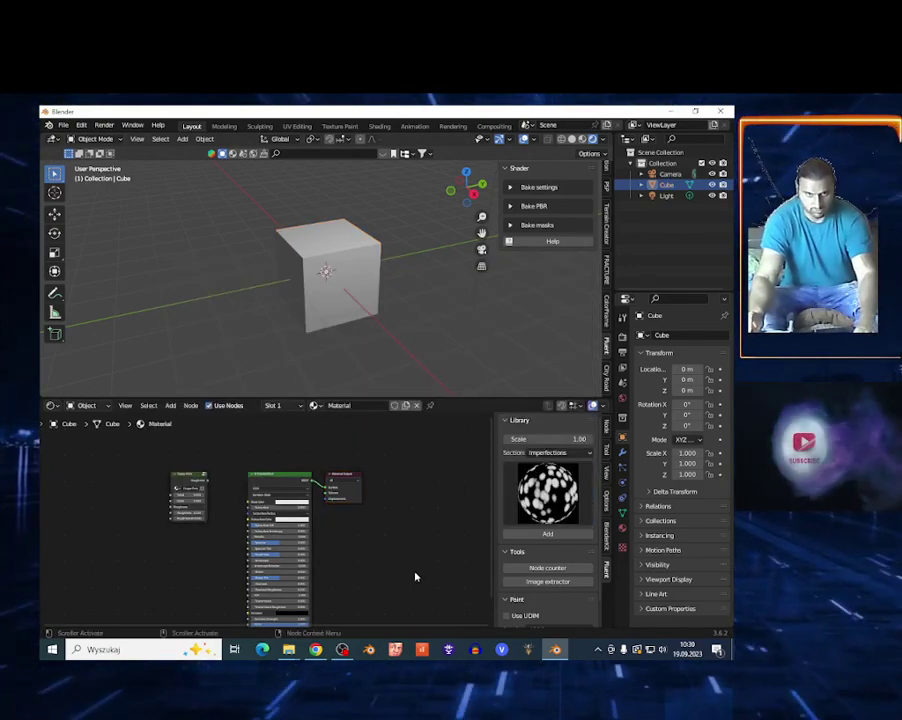
pyautogui.scroll(4, 218, 553)
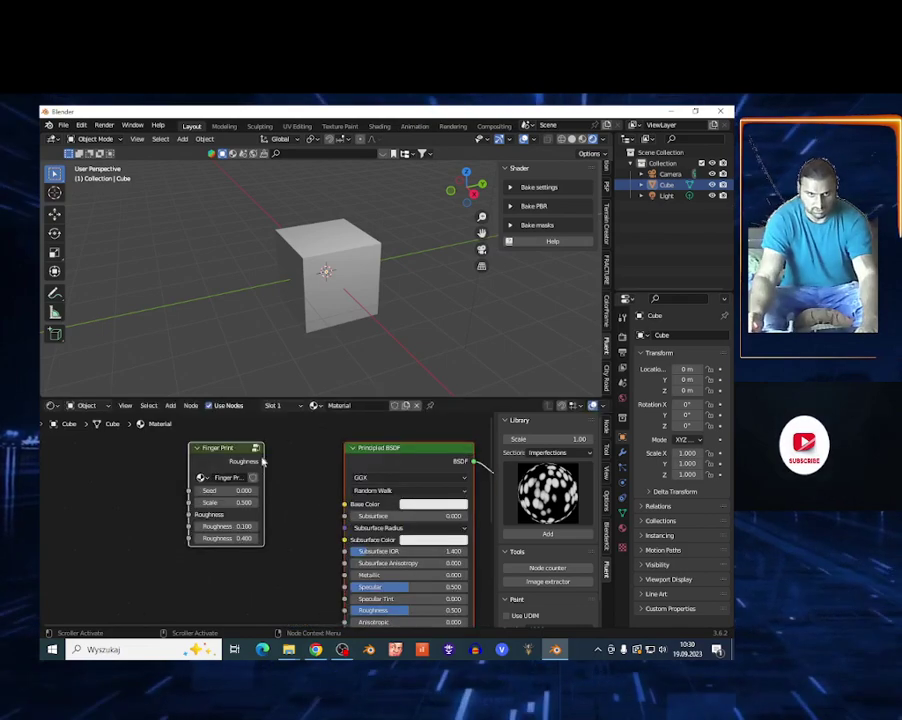
pyautogui.moveTo(344, 517); pyautogui.dragTo(345, 505)
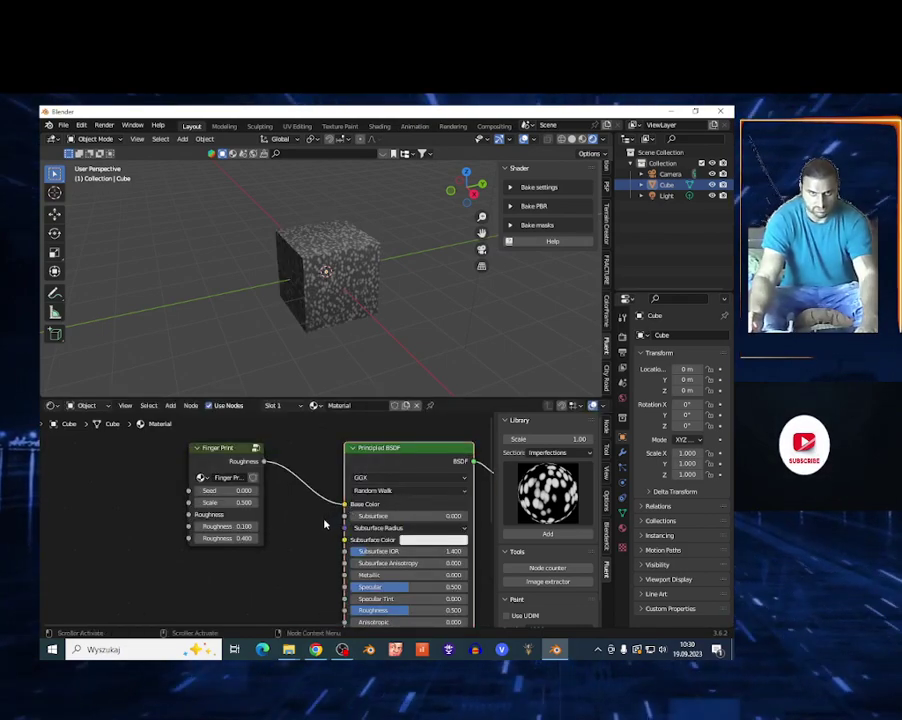
pyautogui.scroll(5, 344, 383)
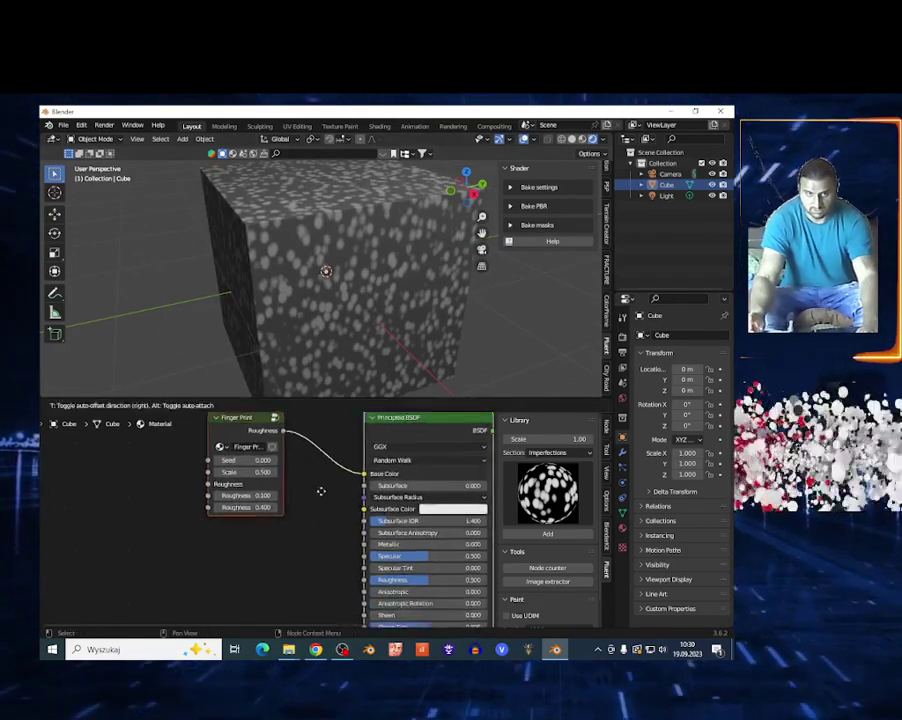
pyautogui.scroll(5, 320, 515)
pyautogui.moveTo(270, 425); pyautogui.dragTo(310, 438)
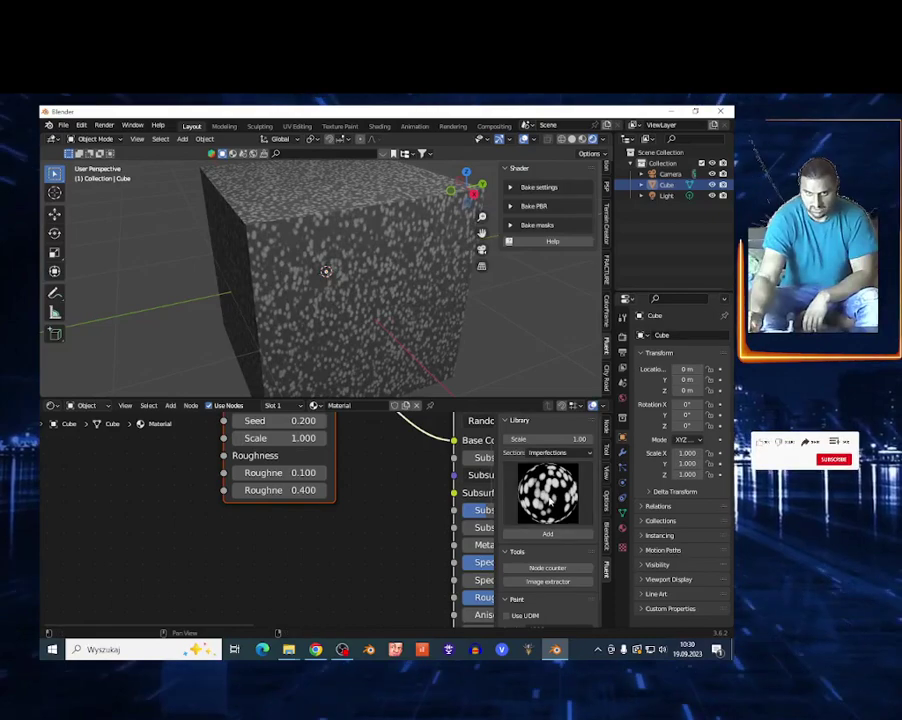
pyautogui.click(547, 493)
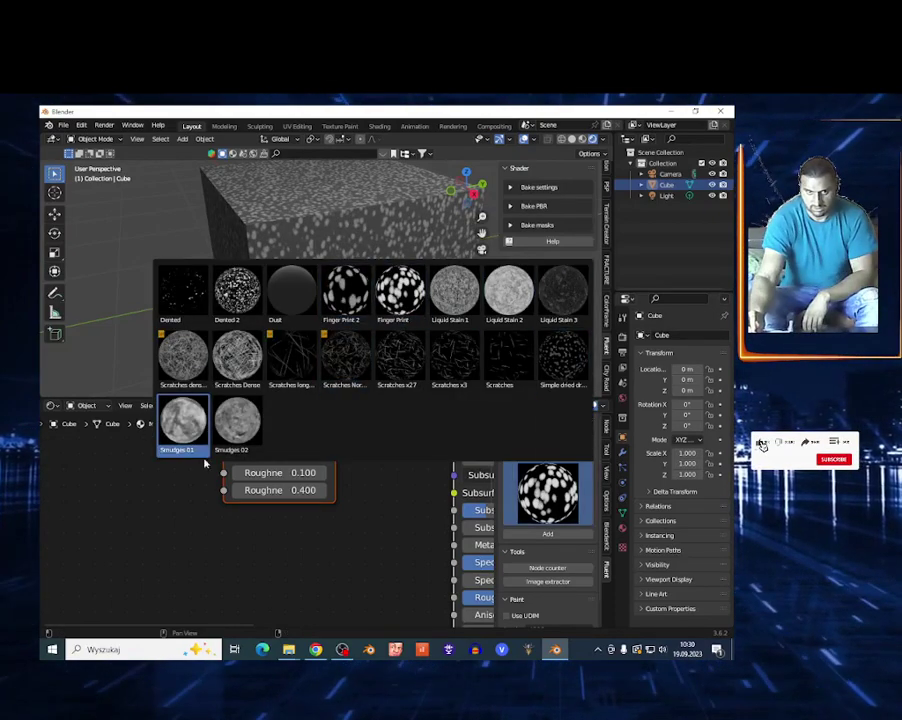
# Step: Add a Smudges 01 texture node and place a Shift+D duplicate below it
pyautogui.click(205, 421)
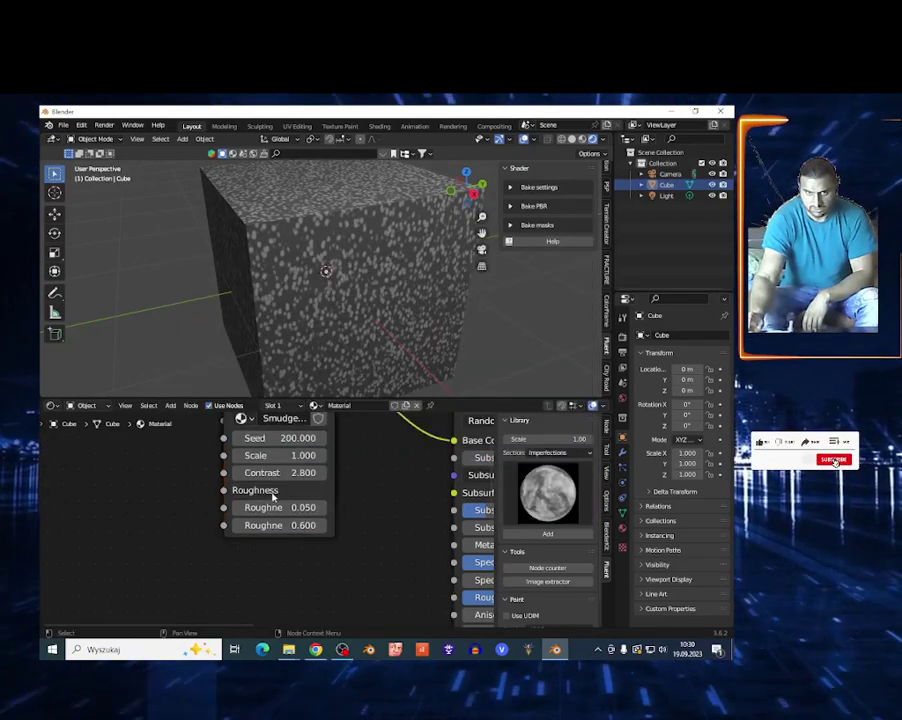
pyautogui.scroll(-3, 270, 492)
pyautogui.scroll(-2, 270, 497)
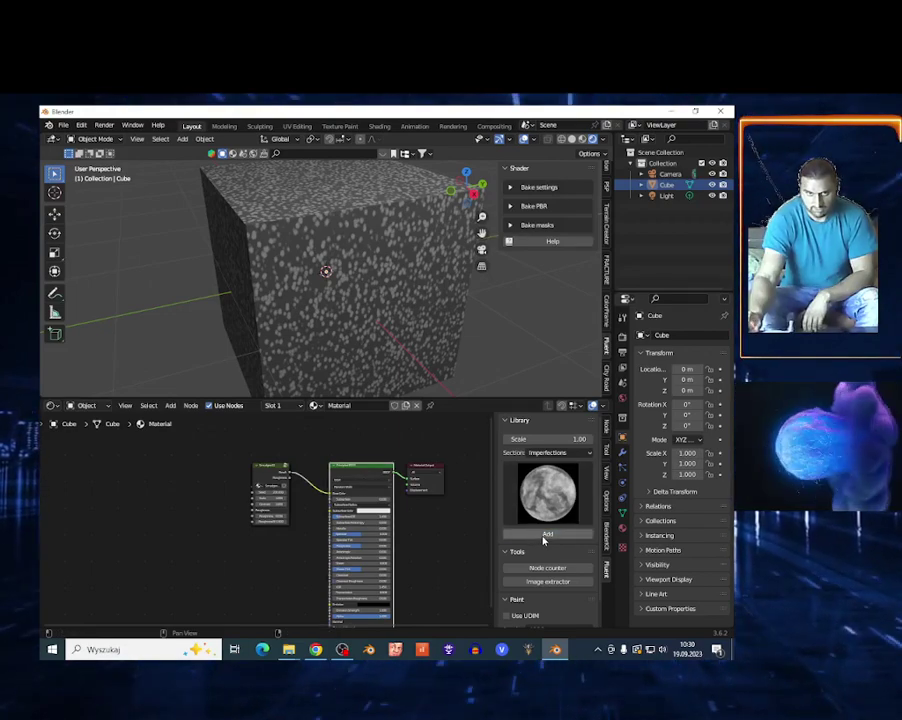
pyautogui.hotkey('shift', 'd')
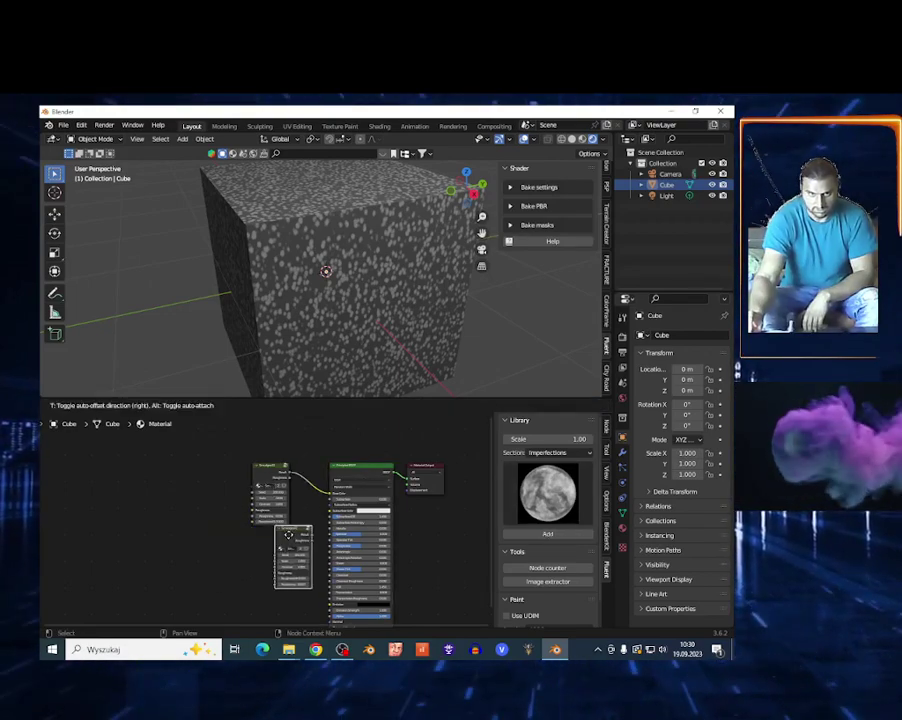
pyautogui.click(292, 545)
# Step: Add Grunge gradient from the Grunges section, delete the extra Smudges copy, link Mask to Base Color
pyautogui.scroll(1, 296, 555)
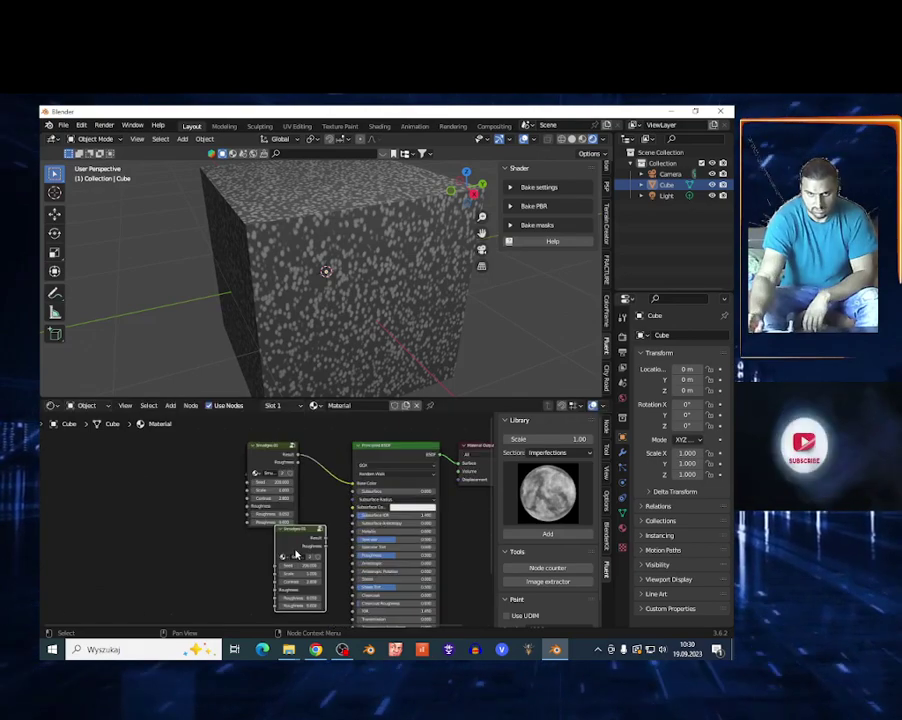
pyautogui.click(550, 453)
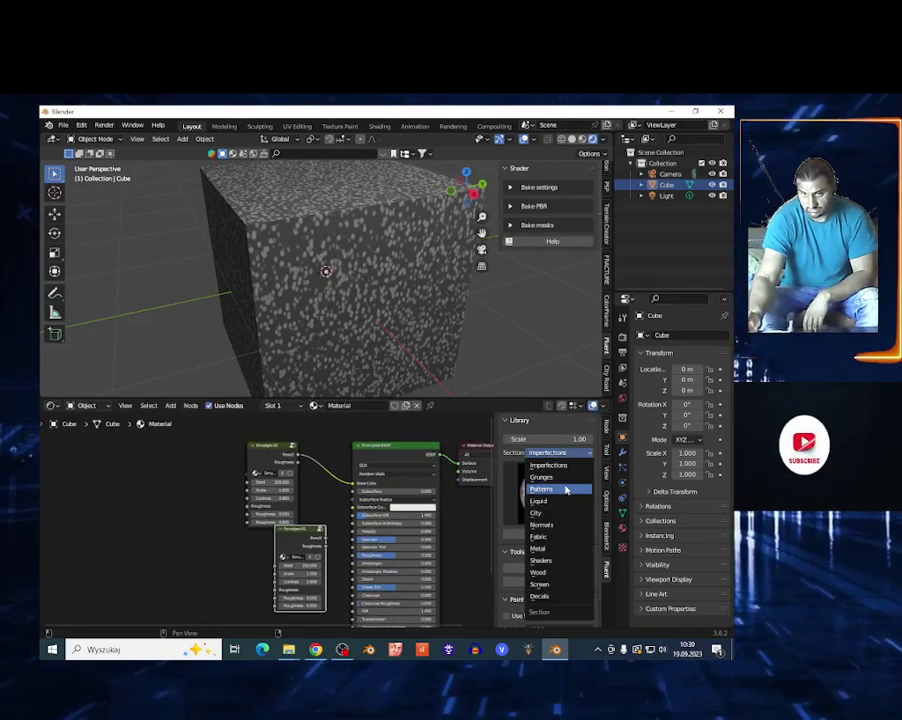
pyautogui.click(541, 477)
pyautogui.click(547, 490)
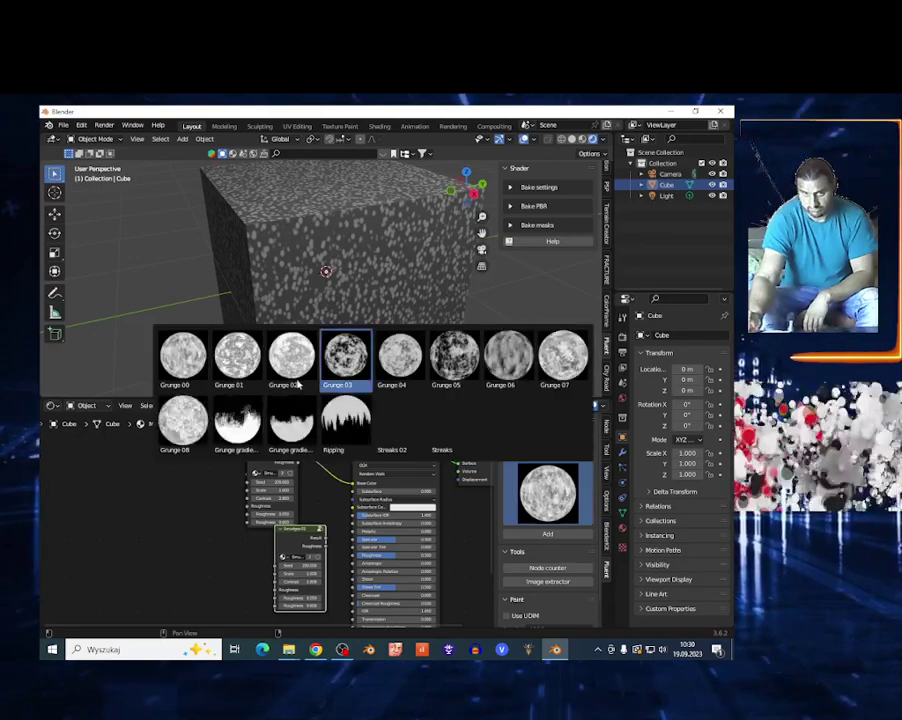
pyautogui.click(240, 424)
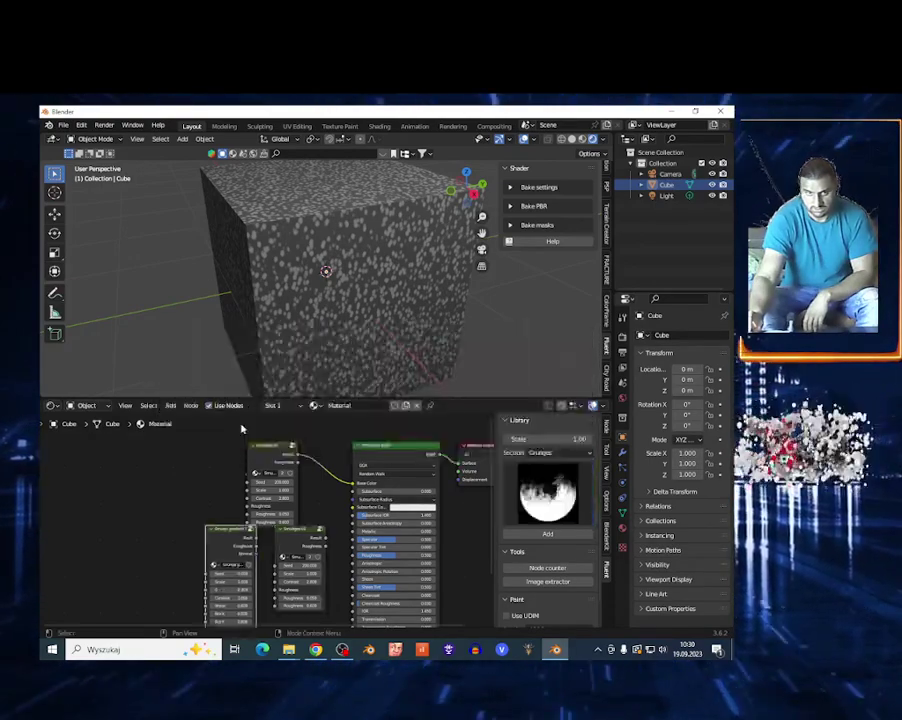
pyautogui.press('x')
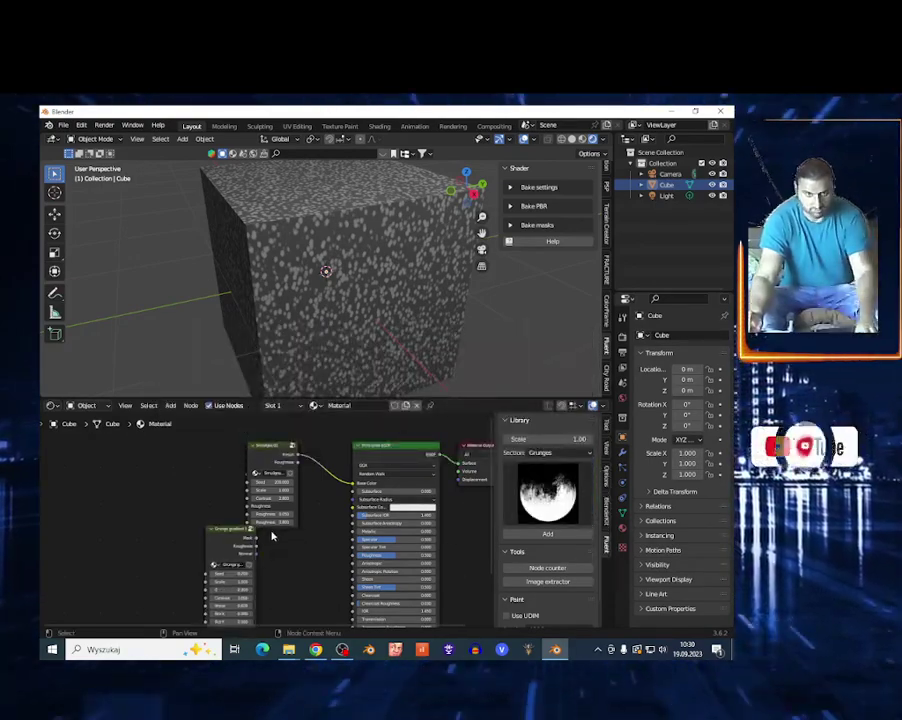
pyautogui.scroll(2, 272, 532)
pyautogui.moveTo(253, 545); pyautogui.dragTo(384, 470)
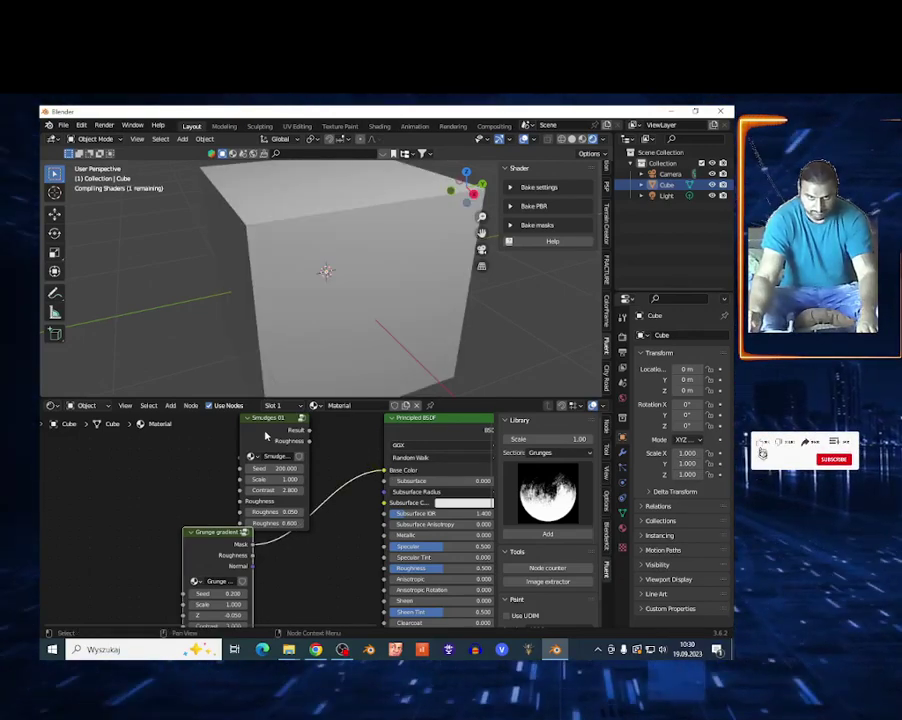
# Step: Delete the Finger Print node and set grunge Scale 0.700, Z -0.150, Contrast -1.600
pyautogui.moveTo(266, 436)
pyautogui.mouseDown()
pyautogui.moveTo(110, 458)
pyautogui.moveTo(112, 466)
pyautogui.moveTo(187, 441)
pyautogui.mouseUp()
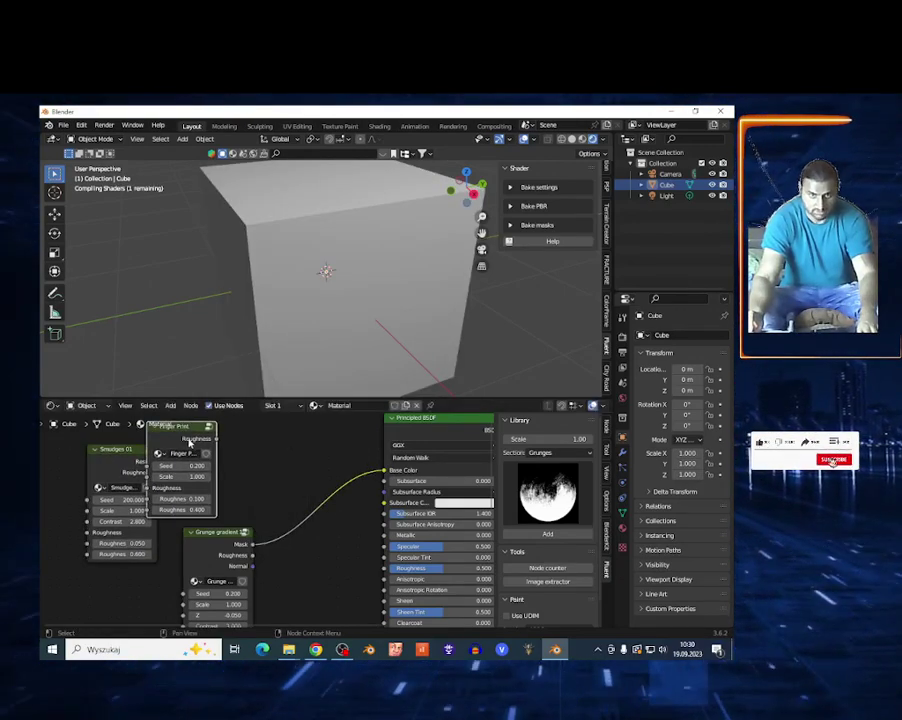
pyautogui.press('x')
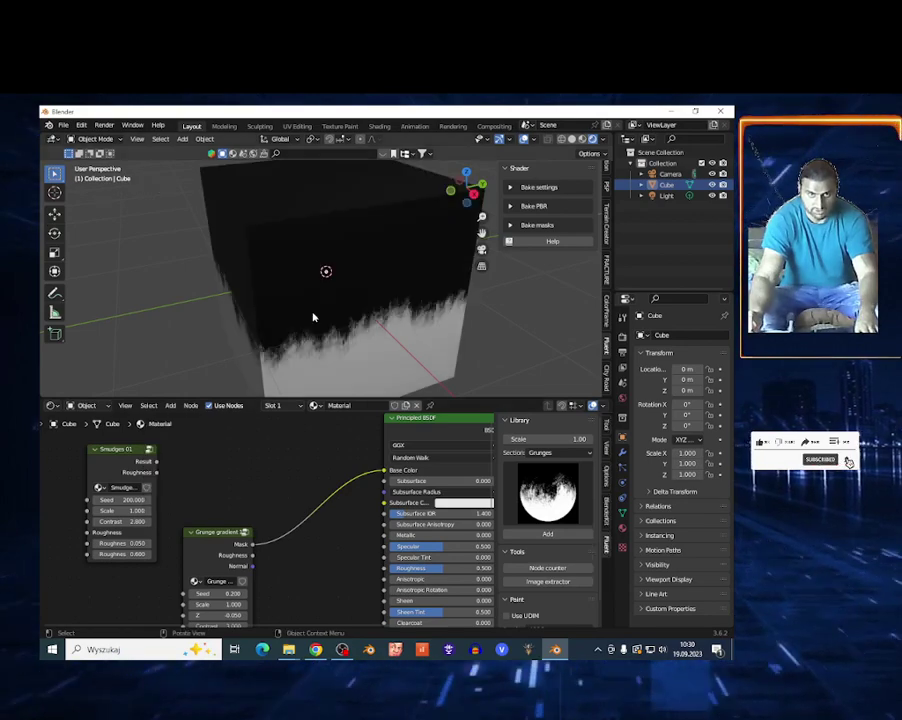
pyautogui.scroll(4, 305, 517)
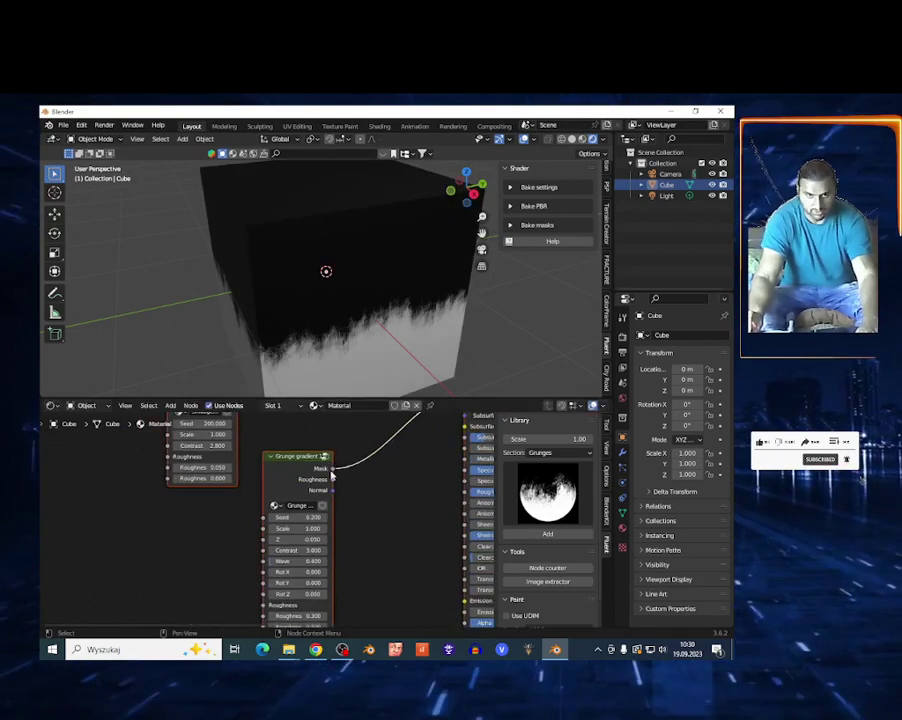
pyautogui.moveTo(305, 536); pyautogui.dragTo(262, 594)
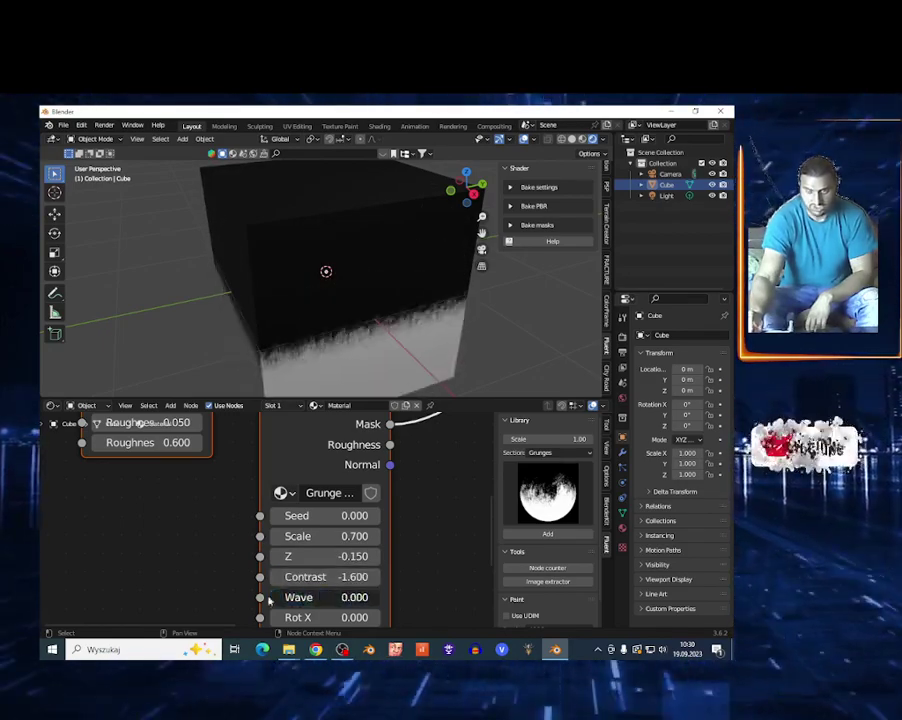
# Step: Switch the Fluent library section to Patterns and browse its previews
pyautogui.click(553, 453)
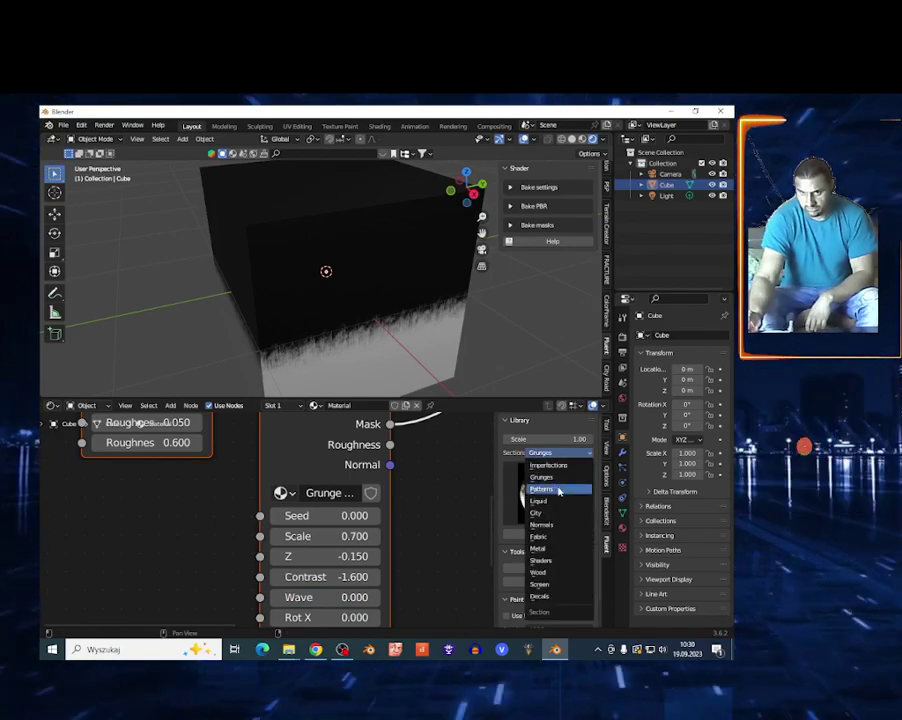
pyautogui.click(561, 489)
pyautogui.click(548, 492)
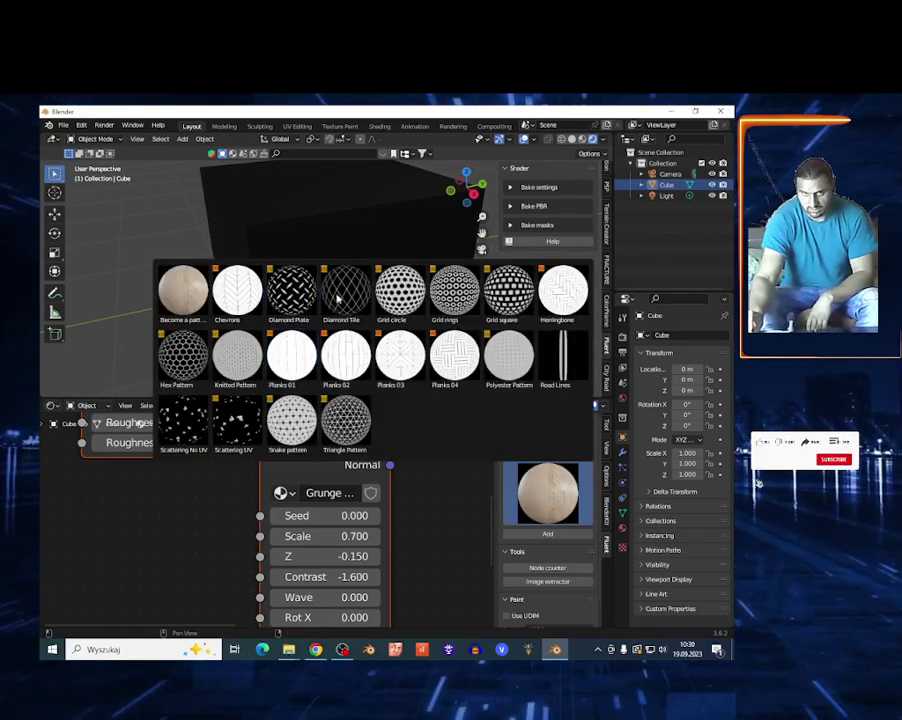
# Step: Pick the Planks 03 pattern, then switch the library to Shaders and choose a preset
pyautogui.click(400, 355)
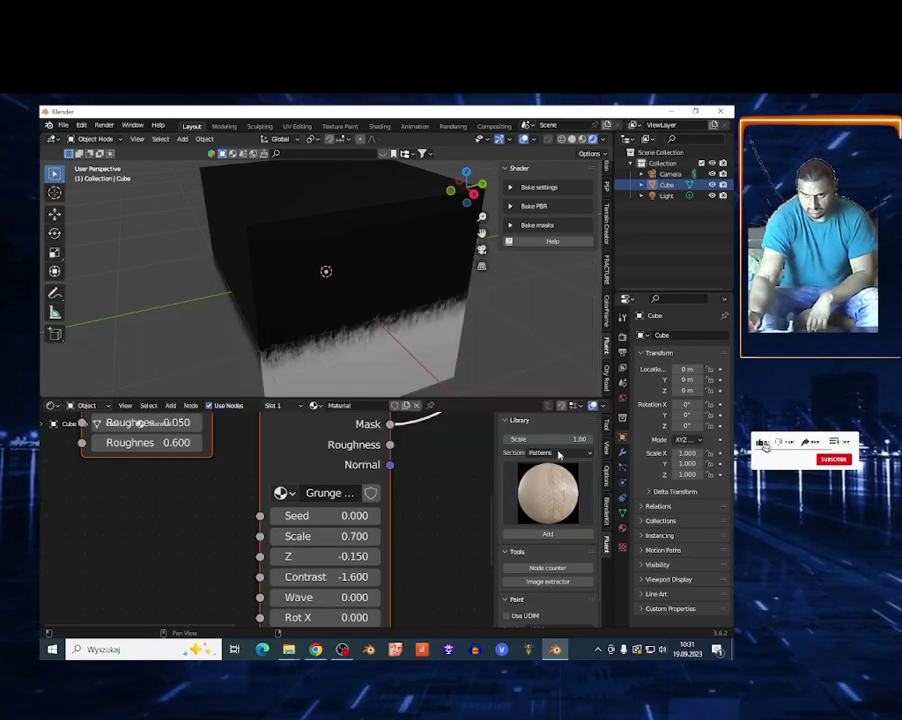
pyautogui.click(561, 453)
pyautogui.click(541, 560)
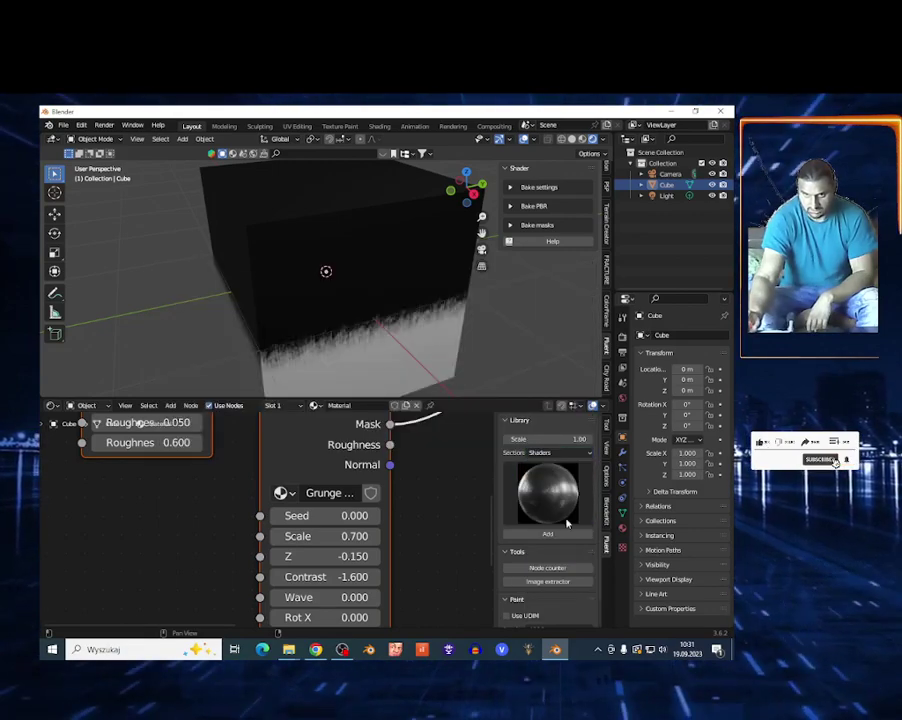
pyautogui.click(548, 490)
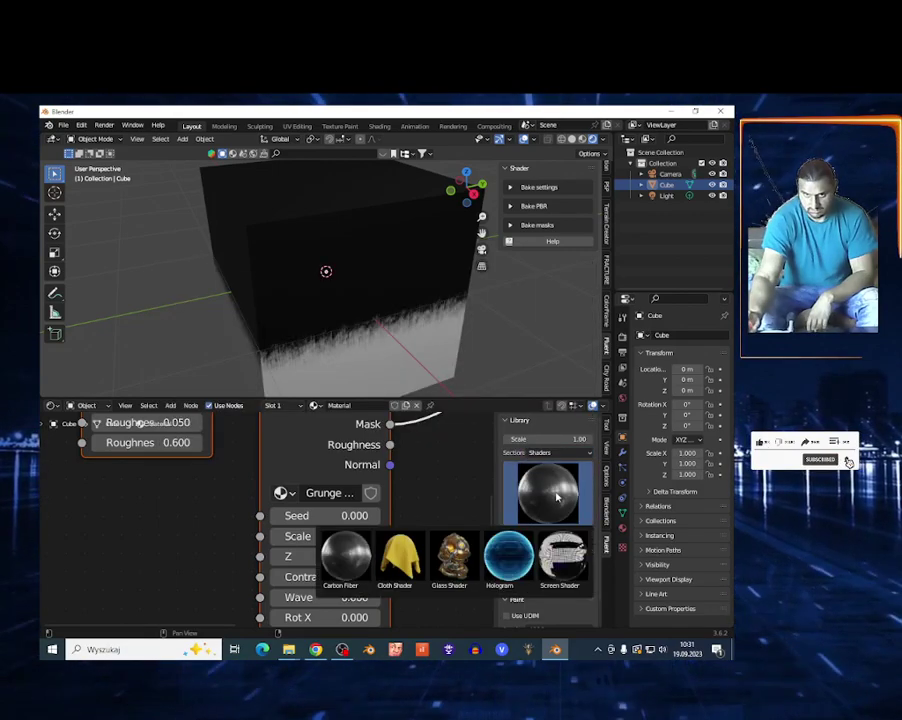
pyautogui.click(447, 562)
pyautogui.click(561, 453)
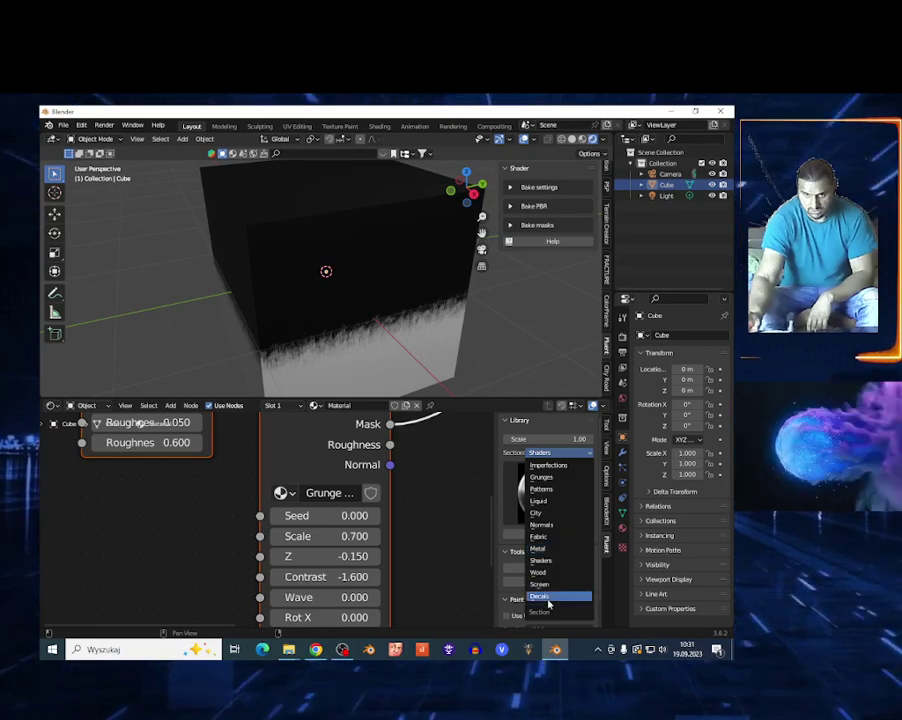
# Step: Move the middle Grunge node toward the left node in the node tree
pyautogui.scroll(-8, 318, 467)
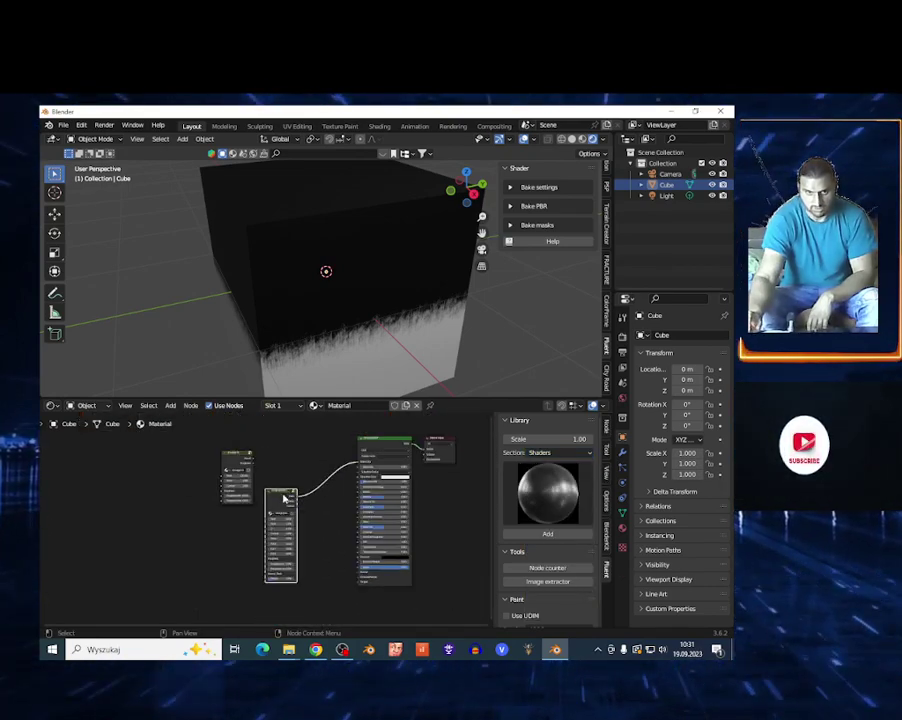
pyautogui.moveTo(284, 497); pyautogui.dragTo(307, 458)
pyautogui.scroll(3, 267, 460)
pyautogui.scroll(2, 330, 440)
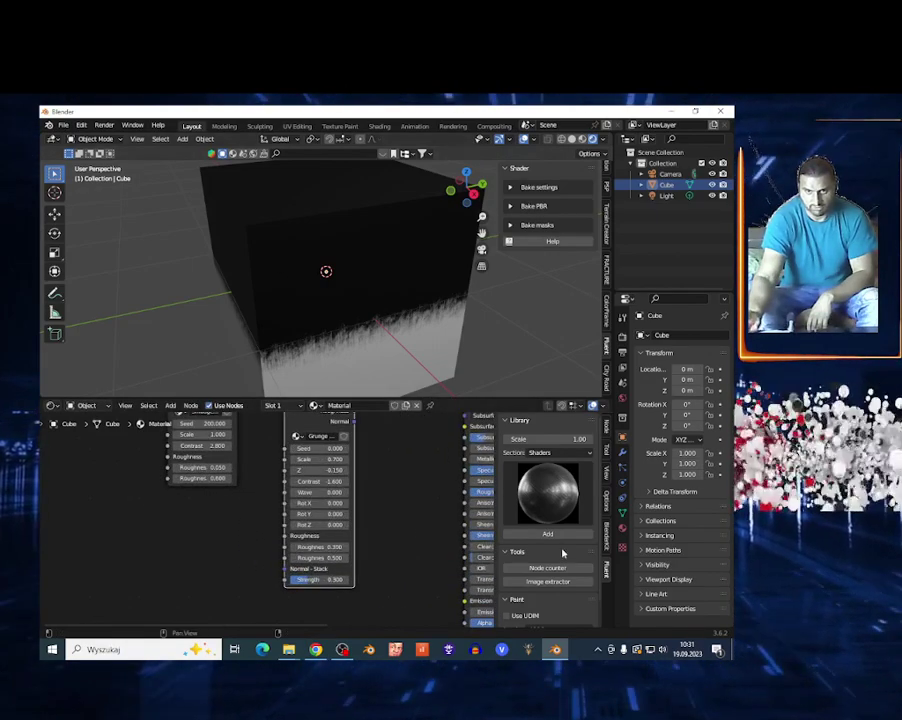
# Step: Add a Screen Shader node from the library's Screen section
pyautogui.click(546, 488)
pyautogui.click(540, 452)
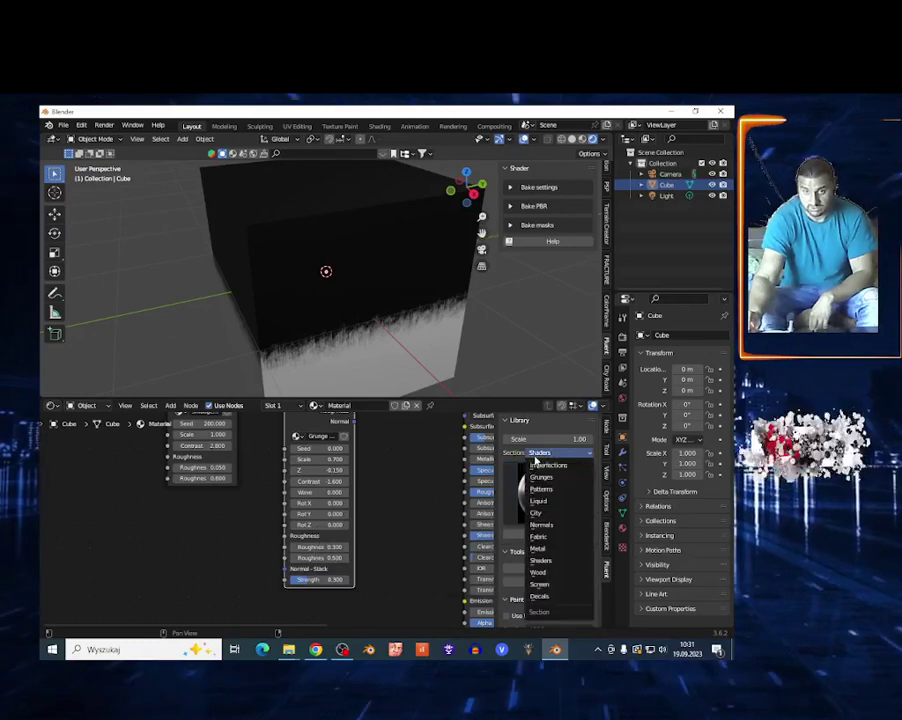
pyautogui.click(552, 583)
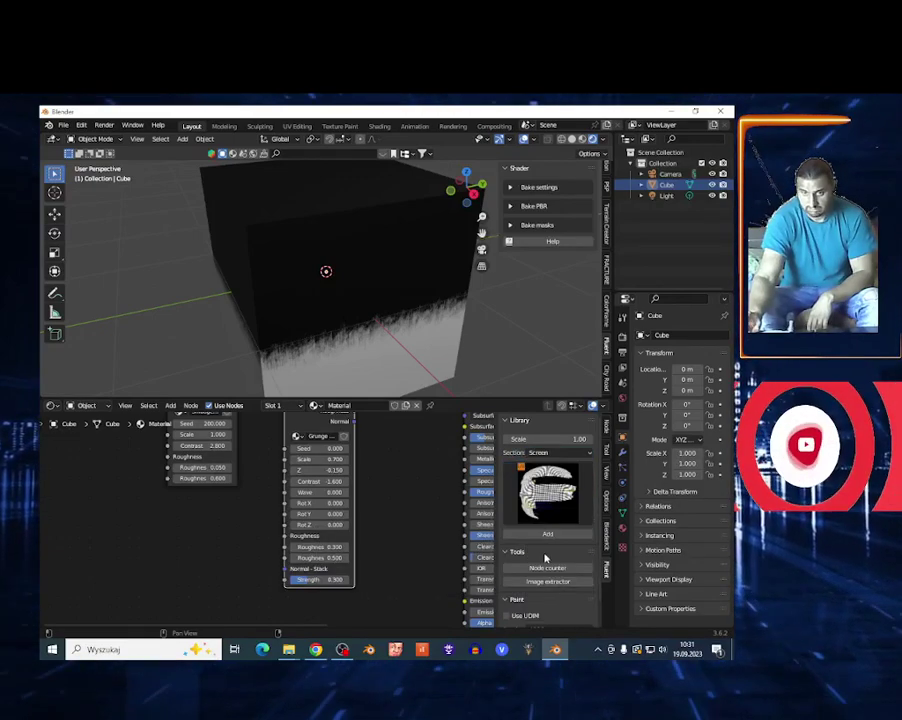
pyautogui.scroll(-1, 553, 590)
pyautogui.scroll(1, 553, 590)
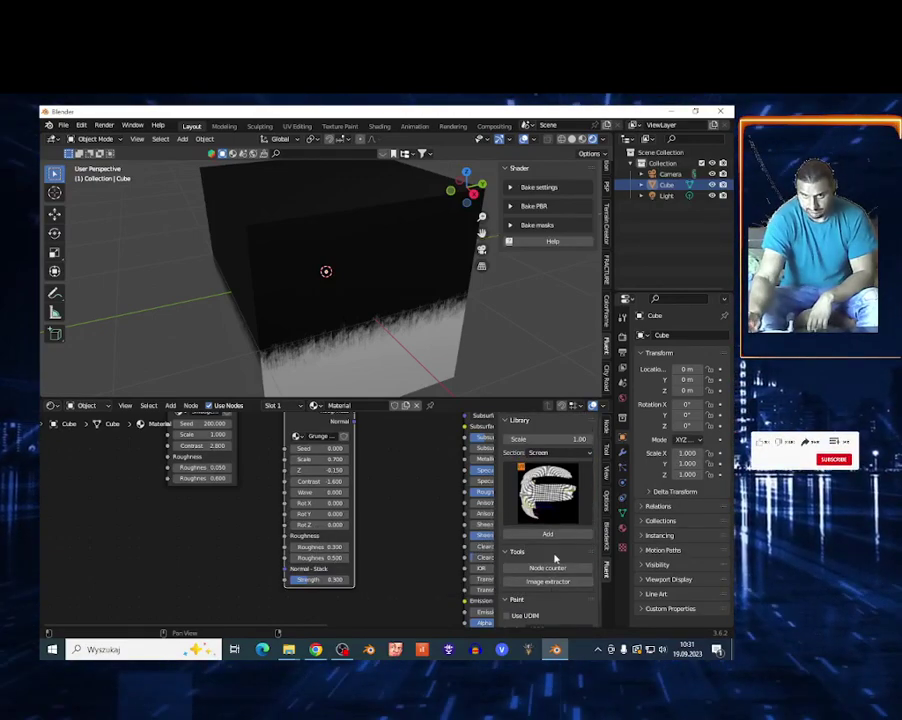
pyautogui.click(546, 505)
pyautogui.click(564, 556)
pyautogui.click(548, 535)
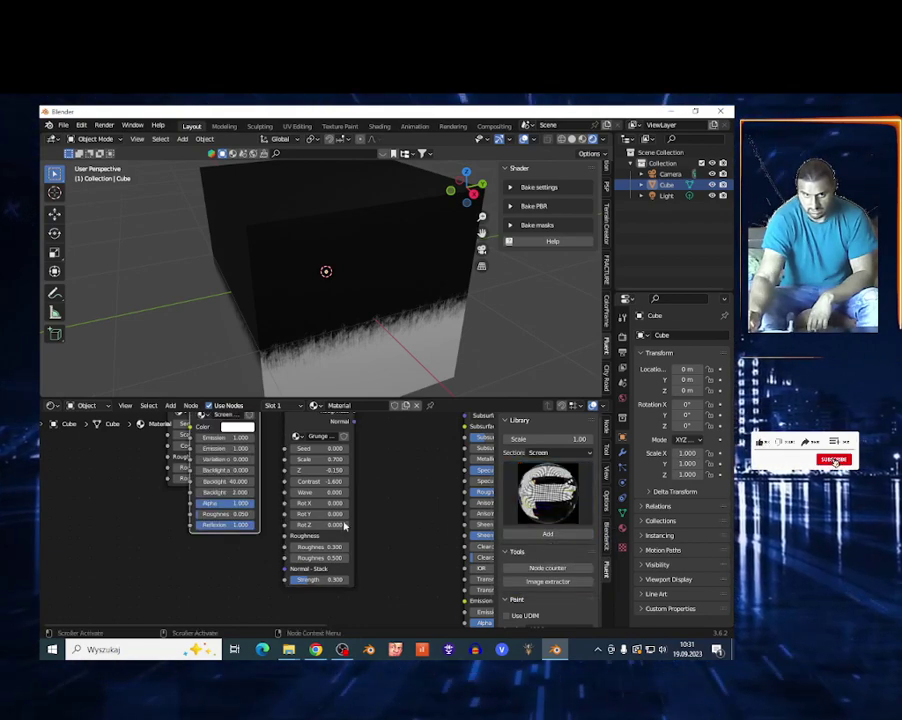
# Step: Wire the Screen Shader output into the Principled BSDF and move the front node clear
pyautogui.scroll(-3, 264, 465)
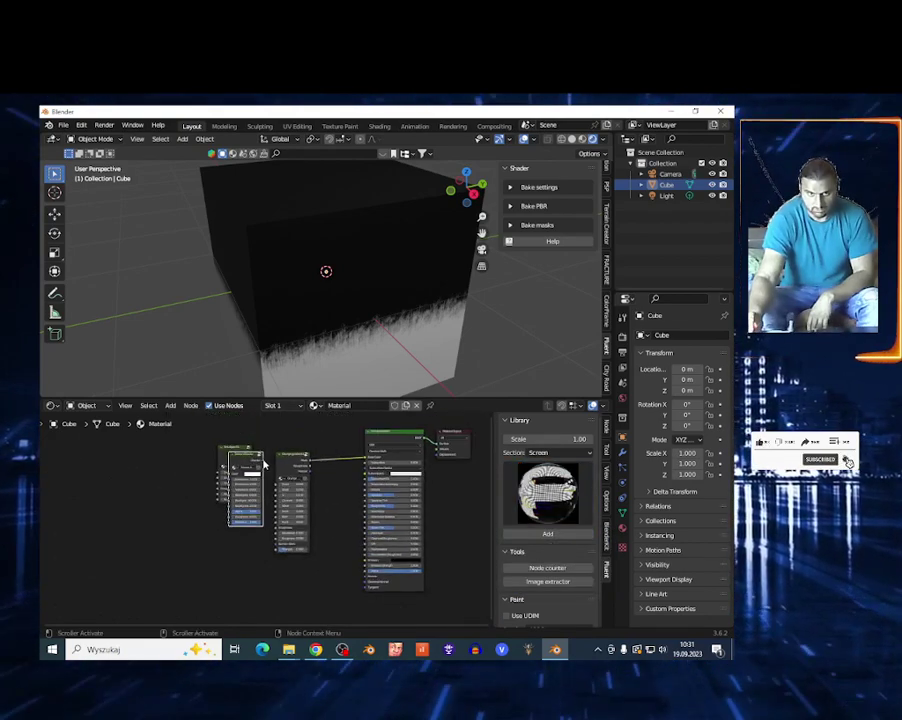
pyautogui.moveTo(264, 465); pyautogui.dragTo(366, 460)
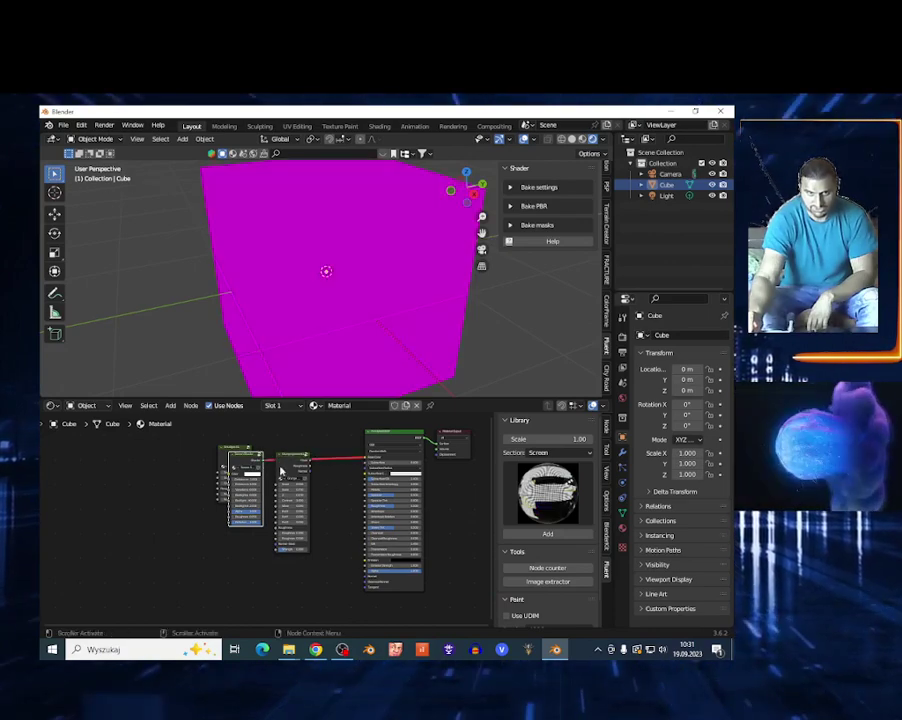
pyautogui.moveTo(292, 455); pyautogui.dragTo(314, 517)
pyautogui.moveTo(244, 461); pyautogui.dragTo(302, 492)
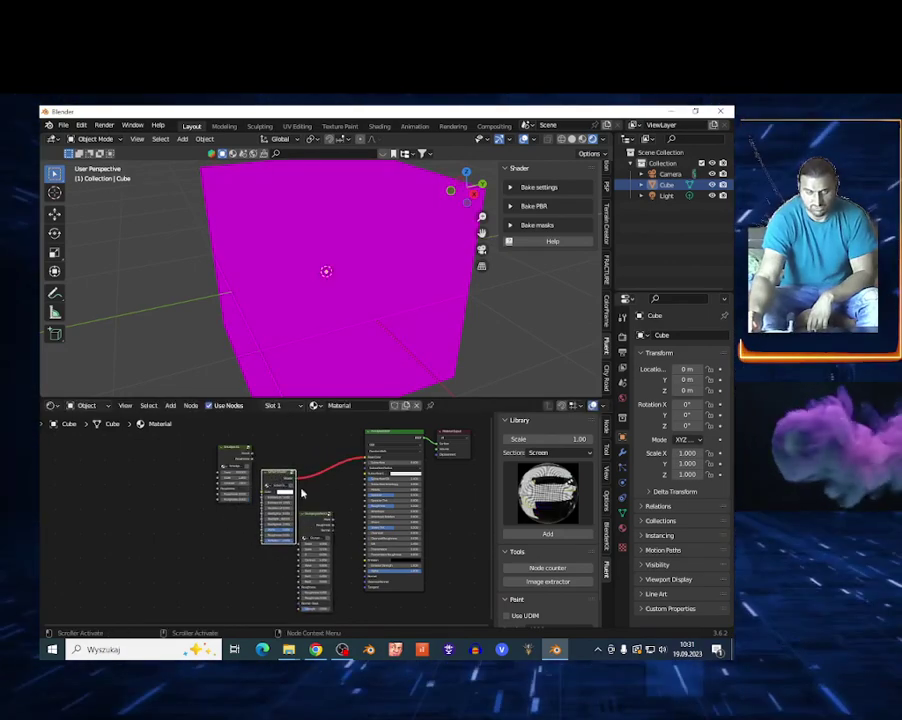
pyautogui.scroll(5, 306, 490)
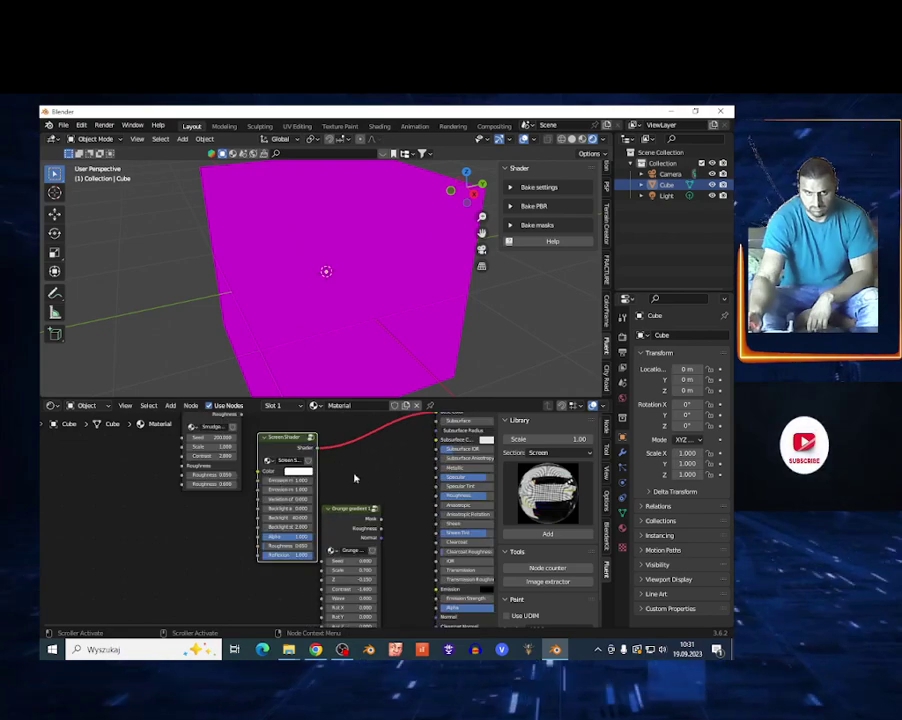
pyautogui.scroll(-2, 382, 527)
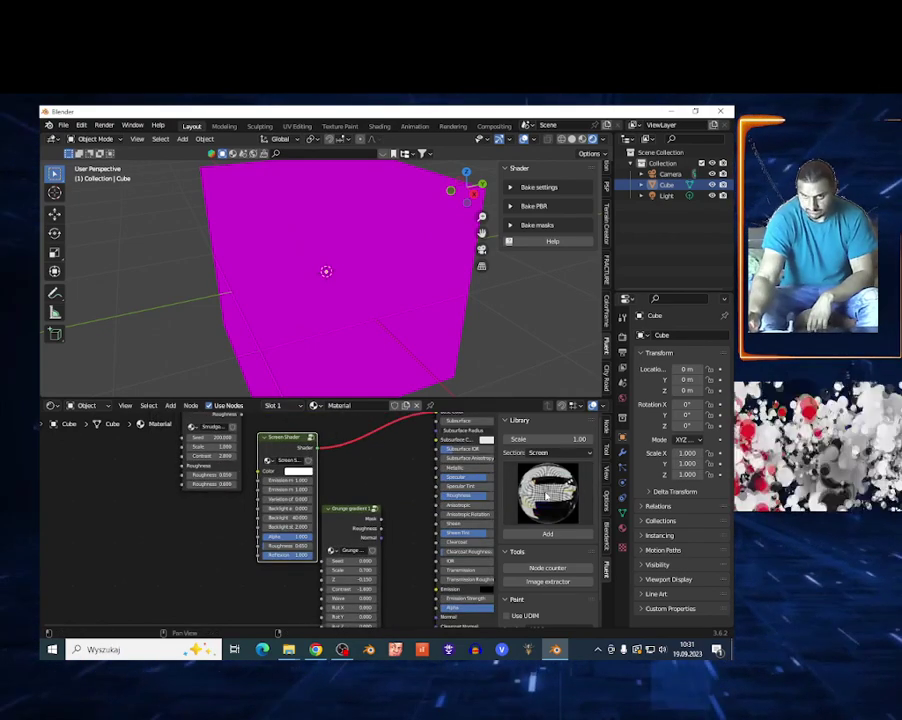
pyautogui.click(540, 453)
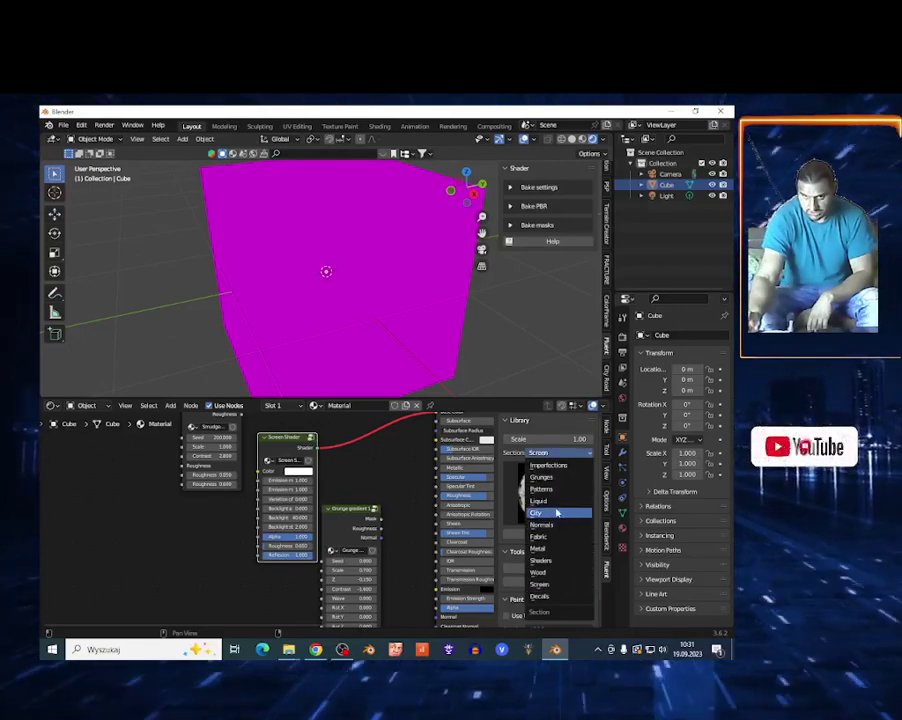
# Step: Add Asphalte cracks from the City section, wire its Mask to Base Color beside Principled BSDF
pyautogui.click(557, 513)
pyautogui.click(547, 490)
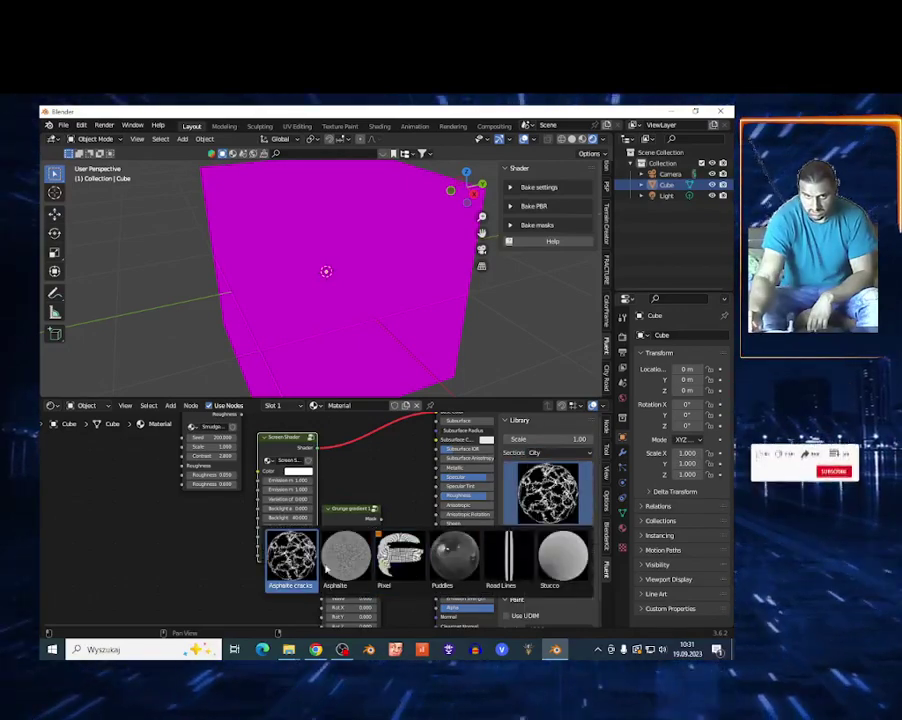
pyautogui.click(547, 534)
pyautogui.click(569, 541)
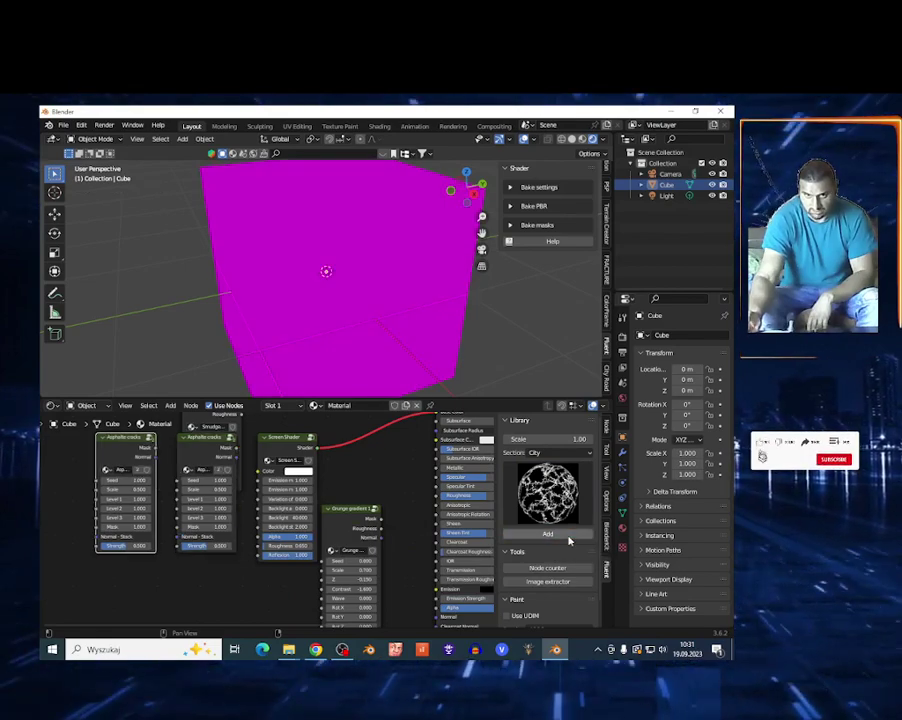
pyautogui.moveTo(162, 452); pyautogui.dragTo(437, 461)
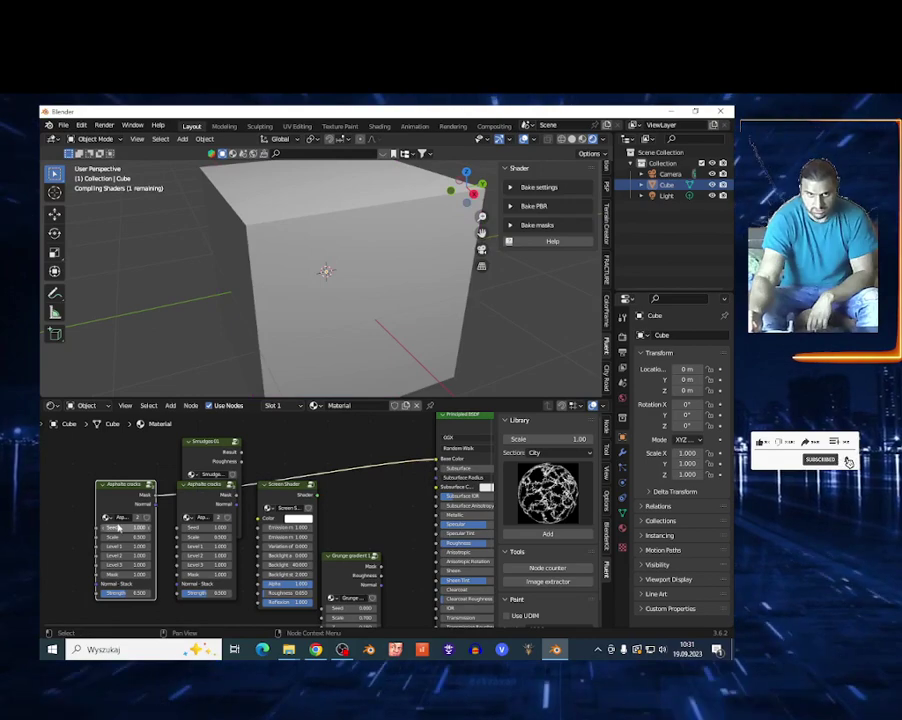
pyautogui.moveTo(127, 512); pyautogui.dragTo(386, 462)
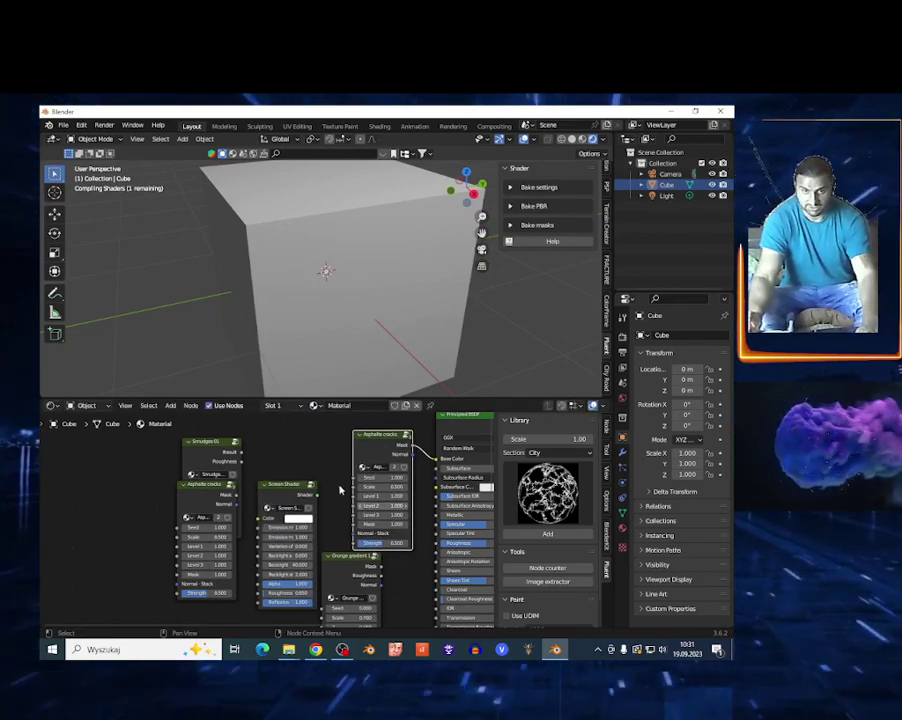
# Step: Reposition the selected nodes and lower the Asphalte cracks Scale to 0.100
pyautogui.press('g')
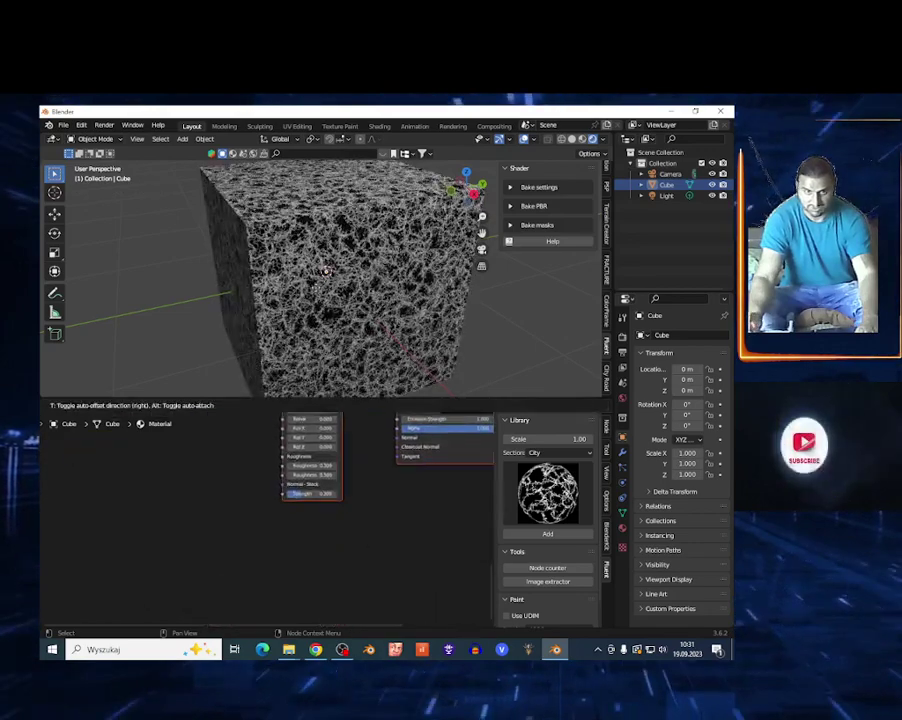
pyautogui.press('Return')
pyautogui.scroll(2, 320, 515)
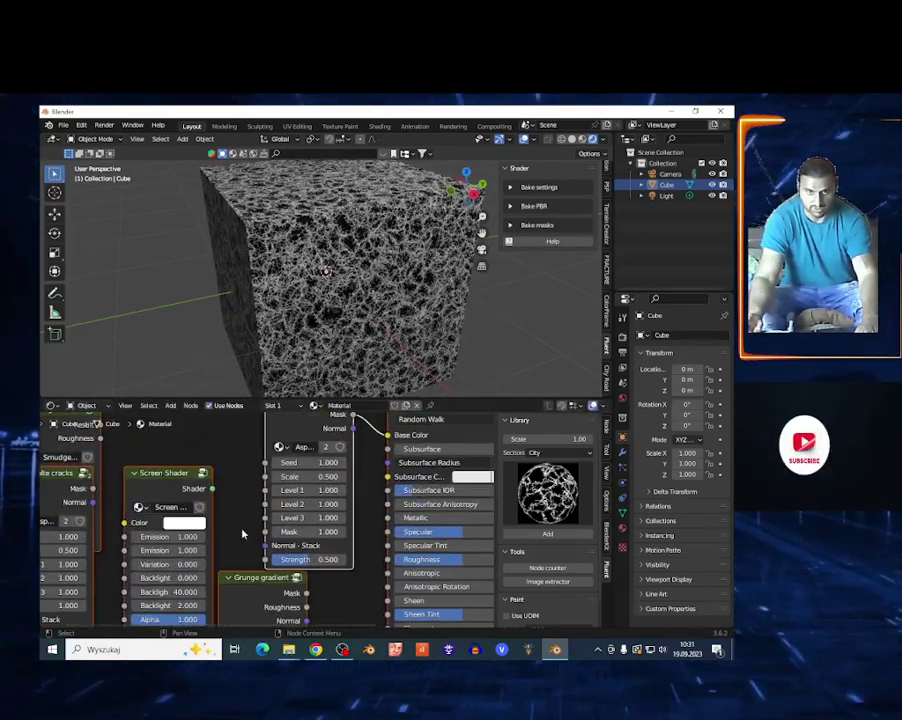
pyautogui.press('g')
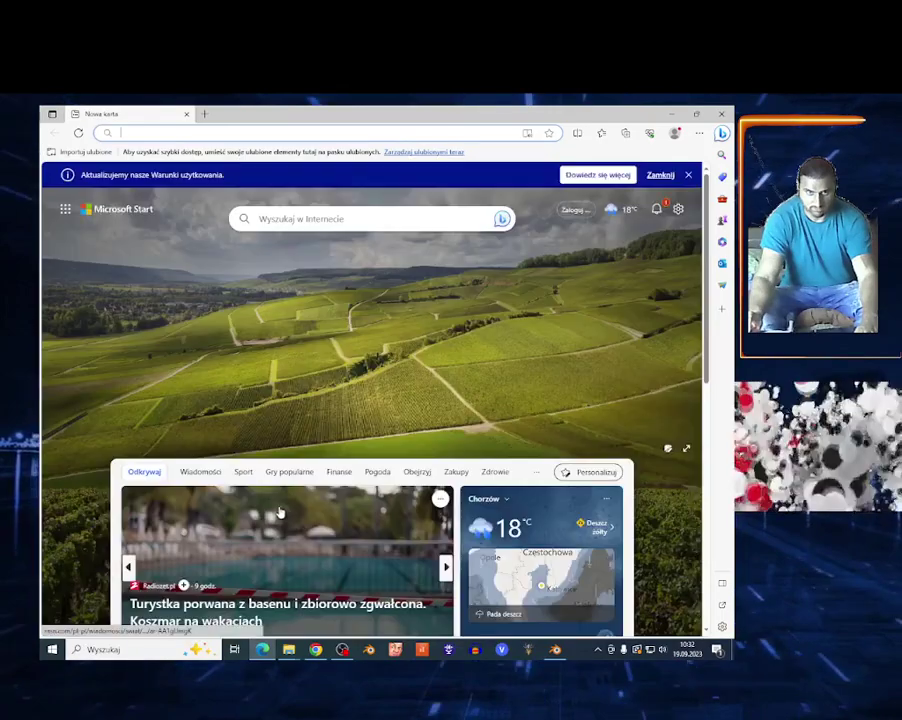
pyautogui.click(555, 650)
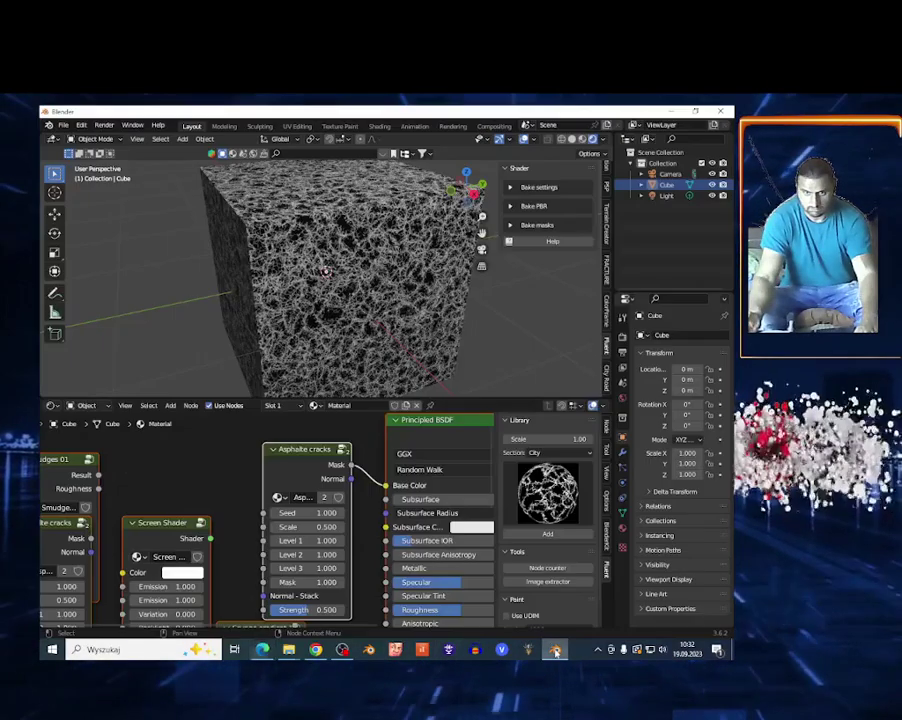
pyautogui.scroll(2, 305, 485)
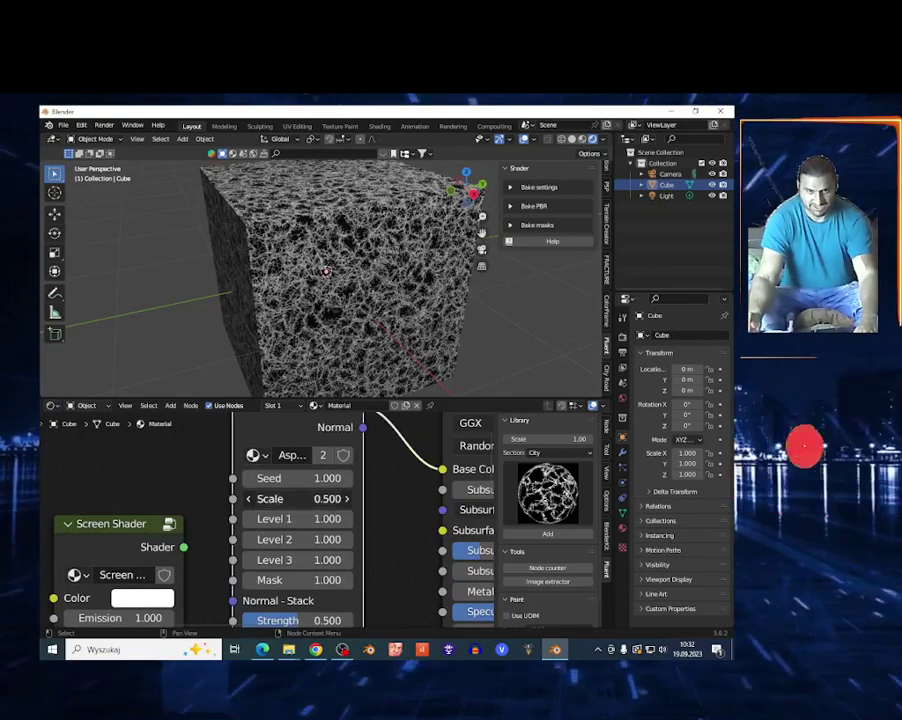
pyautogui.moveTo(315, 501)
pyautogui.mouseDown()
pyautogui.moveTo(270, 501)
pyautogui.moveTo(335, 501)
pyautogui.moveTo(290, 501)
pyautogui.moveTo(310, 501)
pyautogui.moveTo(300, 501)
pyautogui.mouseUp()
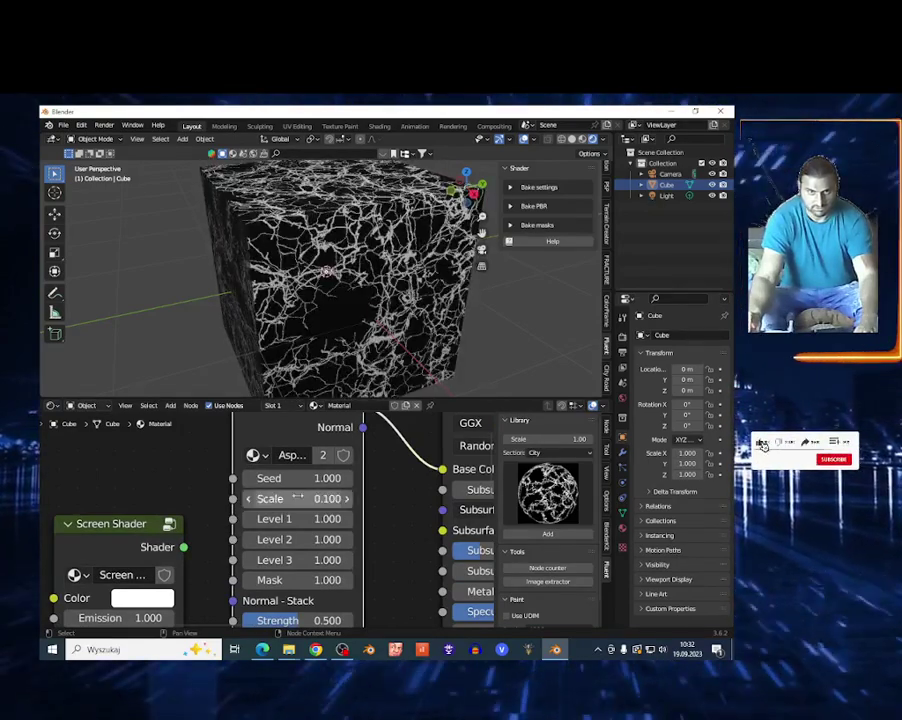
pyautogui.scroll(4, 340, 297)
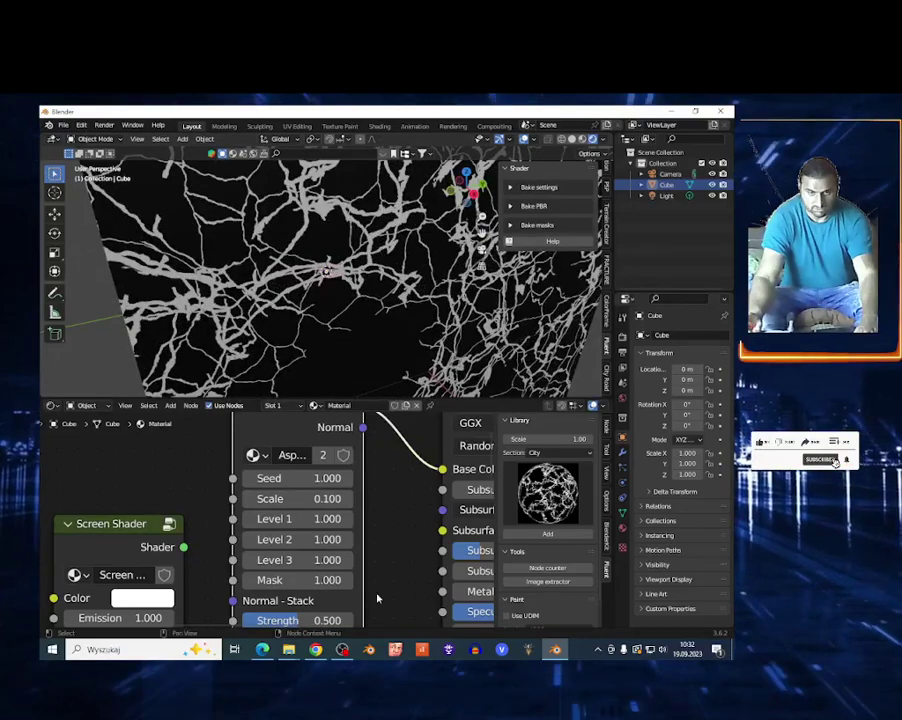
# Step: Switch to the Fluent Materializer product page and scroll down through it
pyautogui.hotkey('alt', 'Tab')
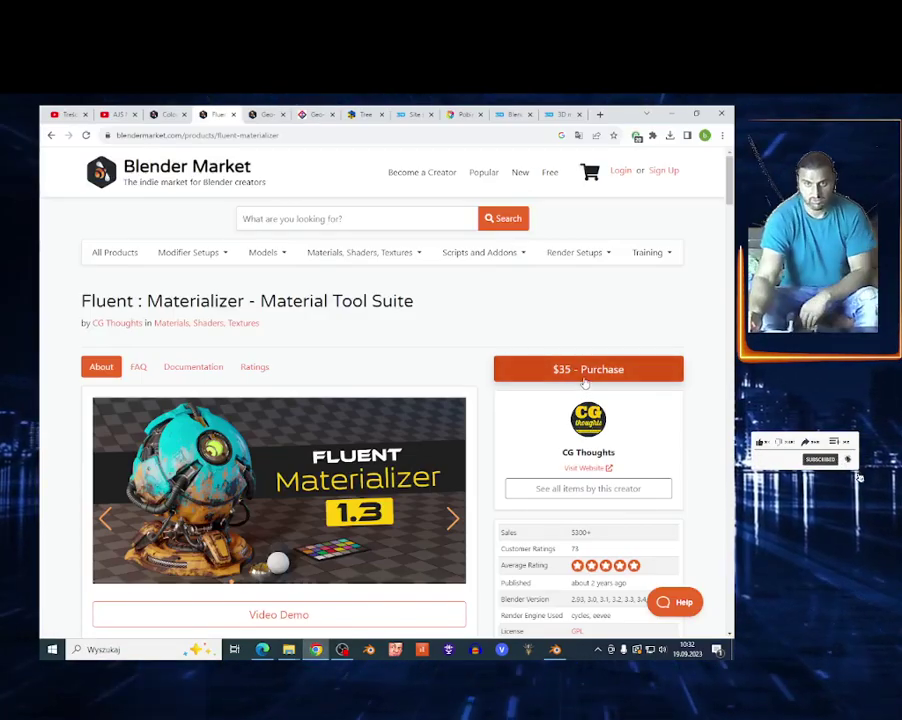
pyautogui.scroll(-12, 394, 487)
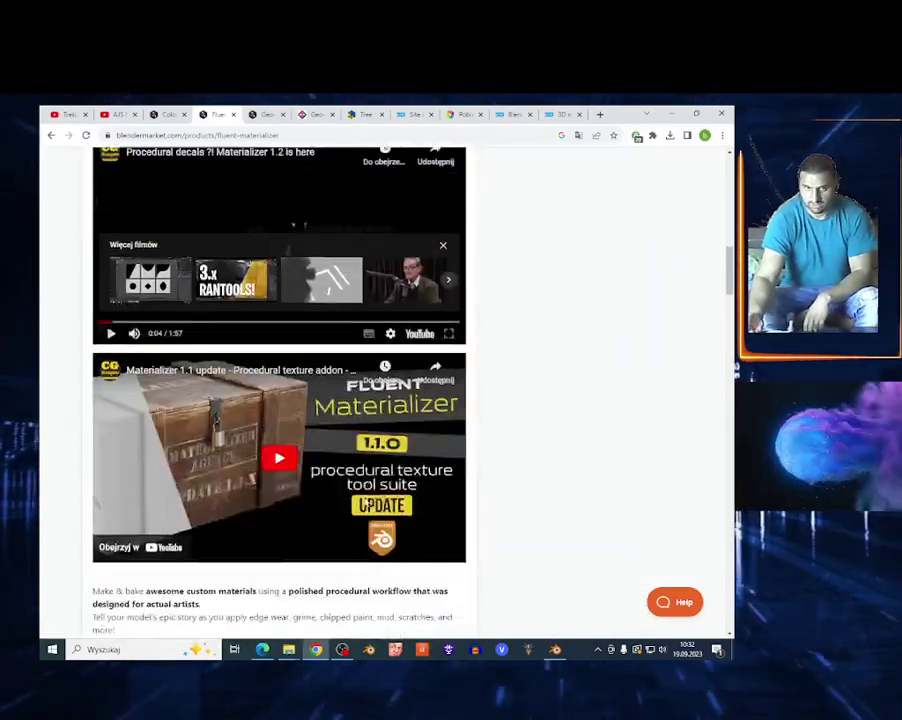
pyautogui.scroll(-5, 375, 543)
# Step: Back in Blender, set the Asphalte cracks Seed and Level 1 to 0.900
pyautogui.click(556, 650)
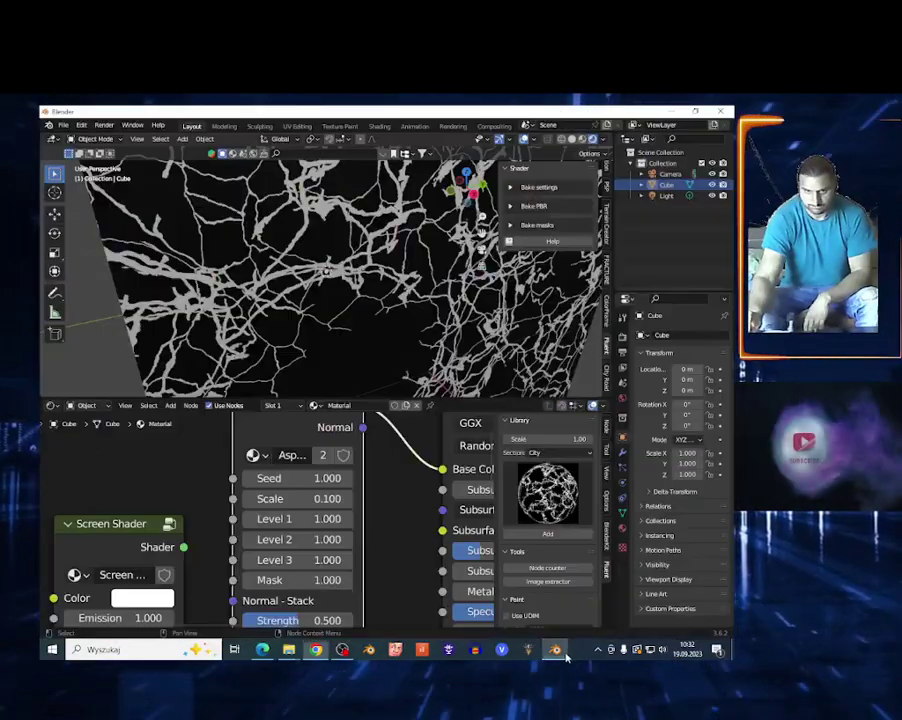
pyautogui.moveTo(310, 478); pyautogui.dragTo(285, 518)
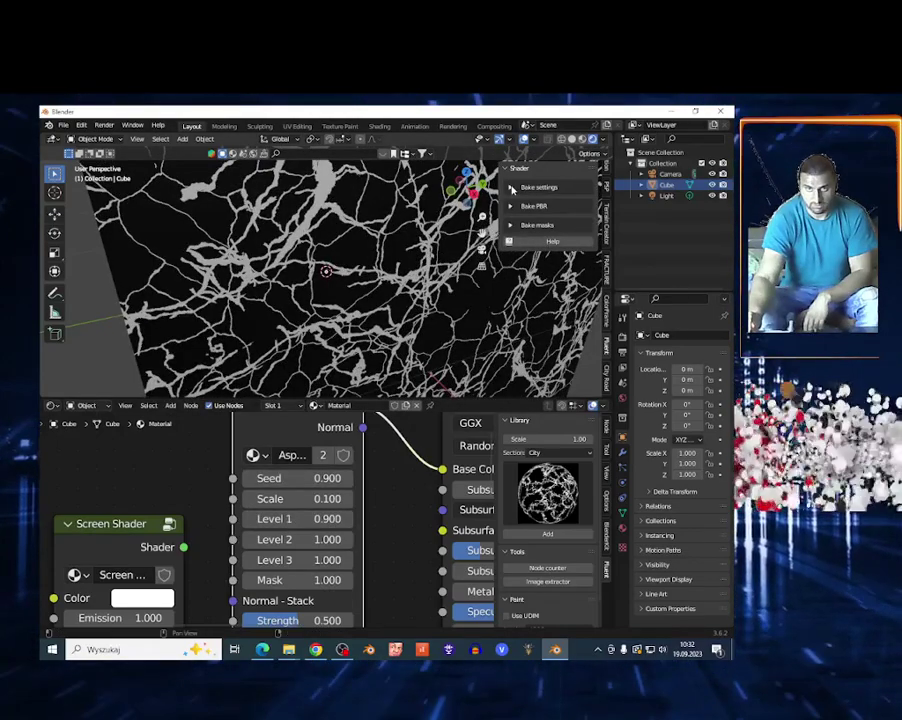
pyautogui.click(511, 188)
pyautogui.click(511, 188)
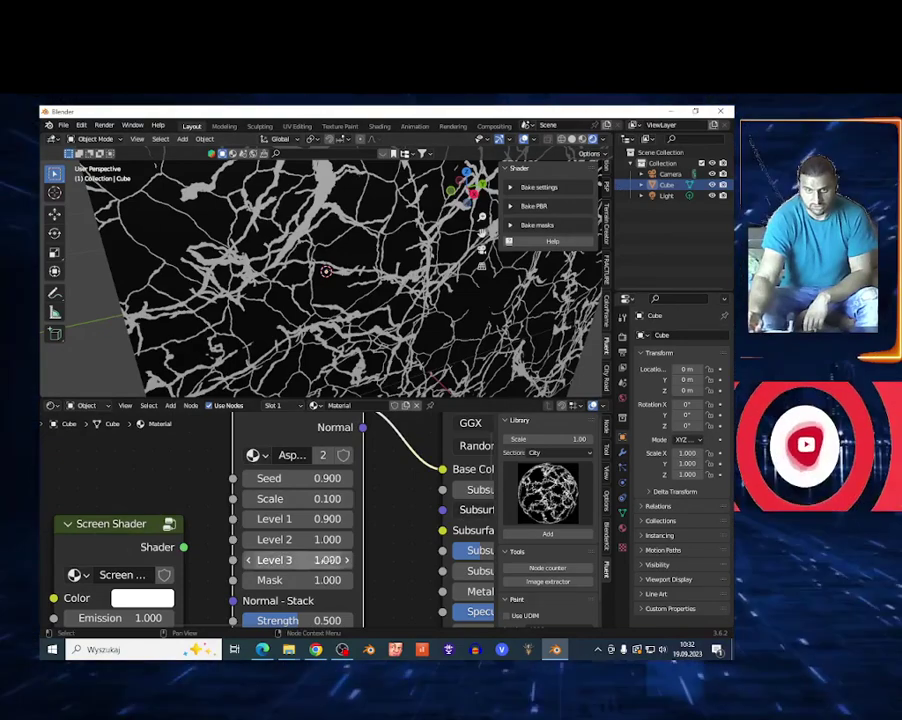
pyautogui.scroll(-5, 330, 560)
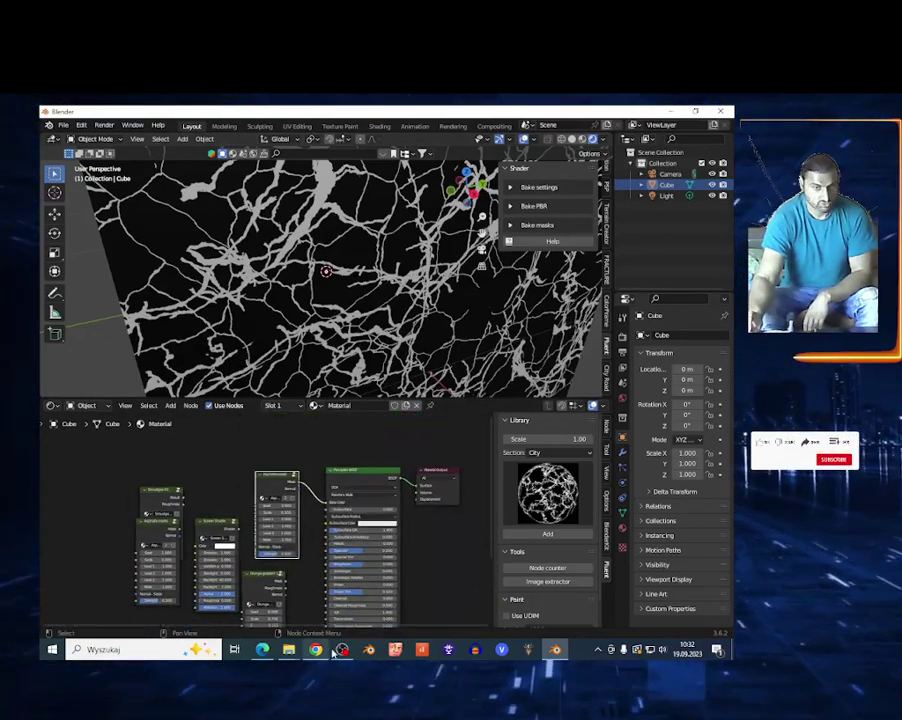